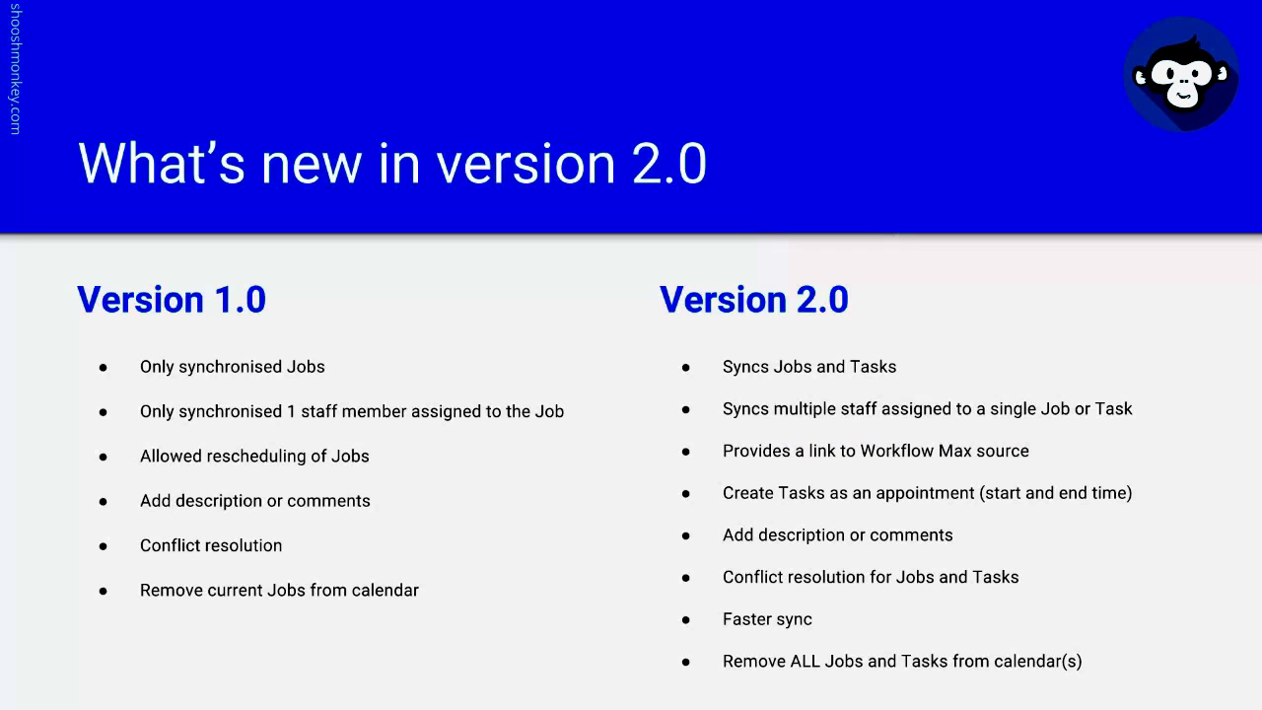
Step: Advance the presentation to the Let's Sync - Jobs slide, then switch to the WFM2GCAL sheet and synchronise the Workflow Max jobs
{"action": "left_click", "coordinate": [654, 192]}
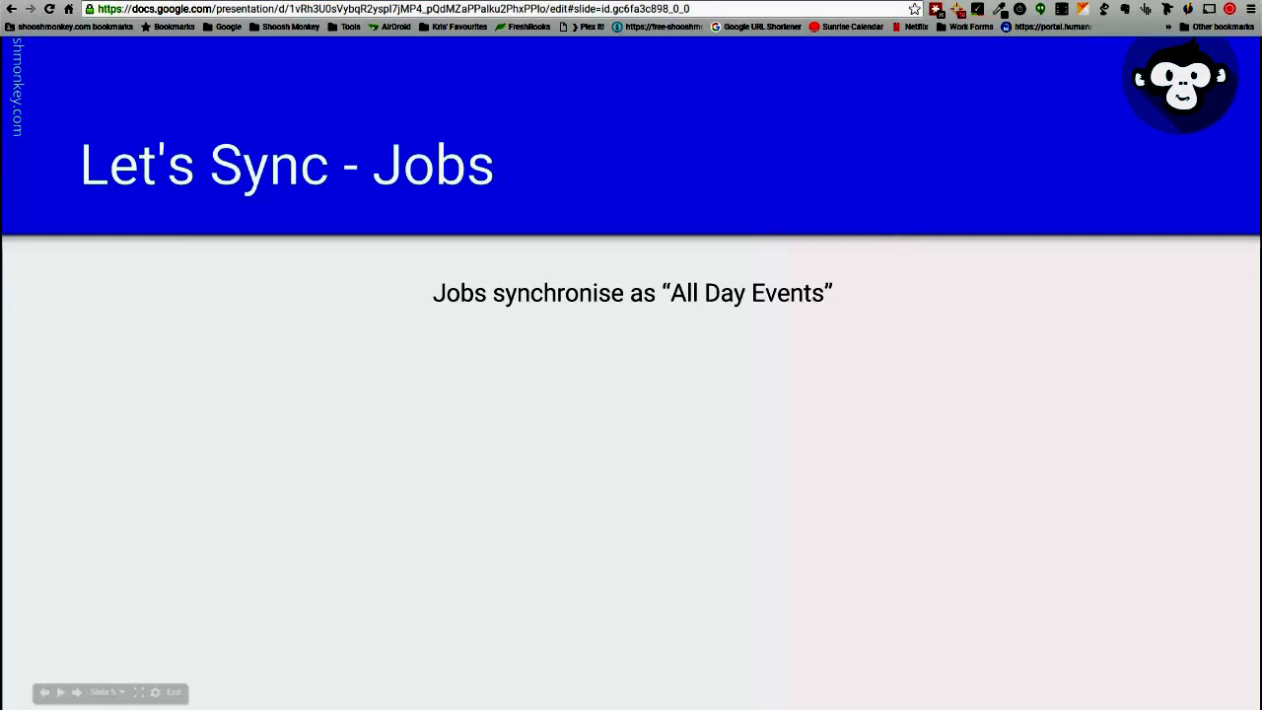
{"action": "left_click", "coordinate": [320, 10]}
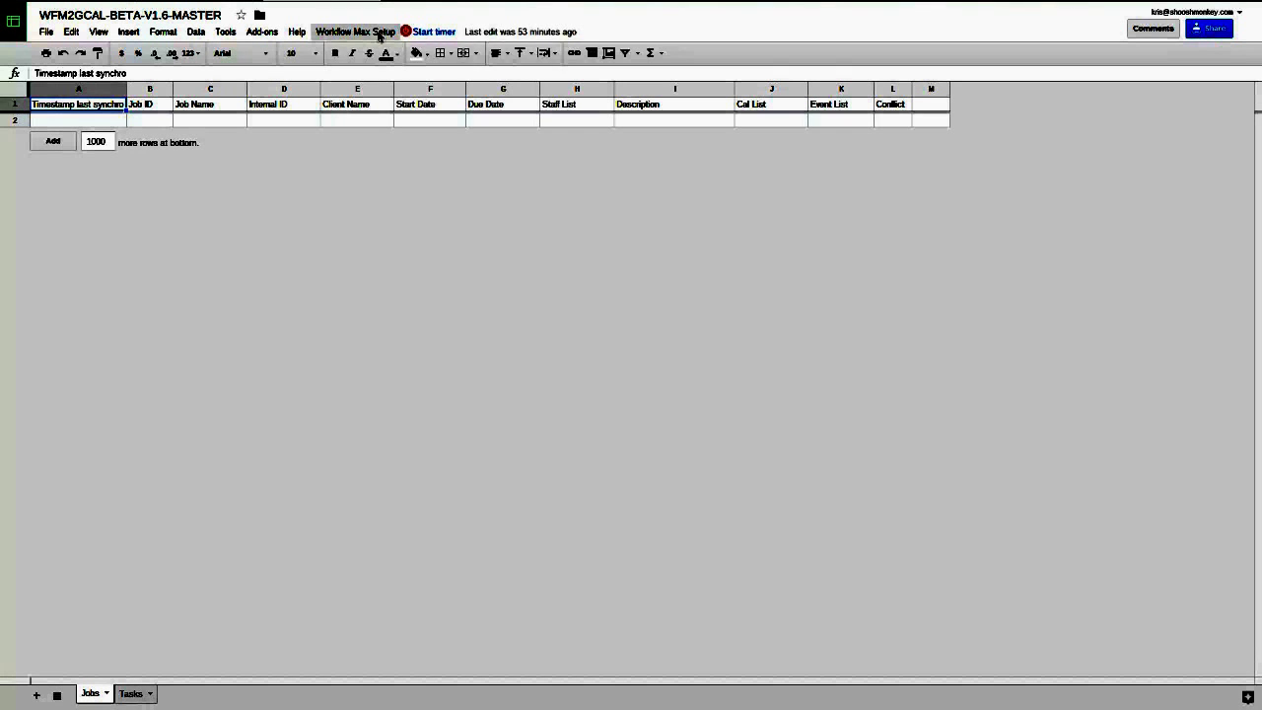
{"action": "left_click", "coordinate": [377, 32]}
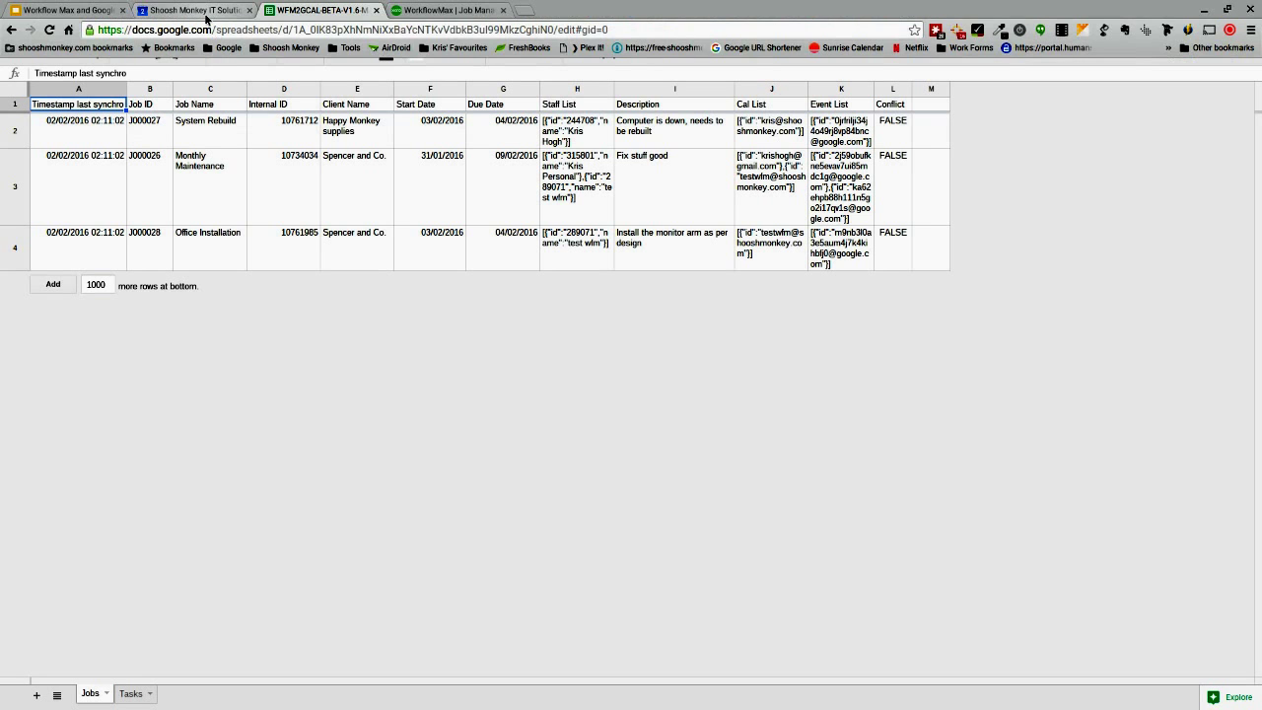
Step: Check the synced jobs in the Google Calendar week view against the event points on the Let's Sync - Jobs slide
{"action": "left_click", "coordinate": [197, 10]}
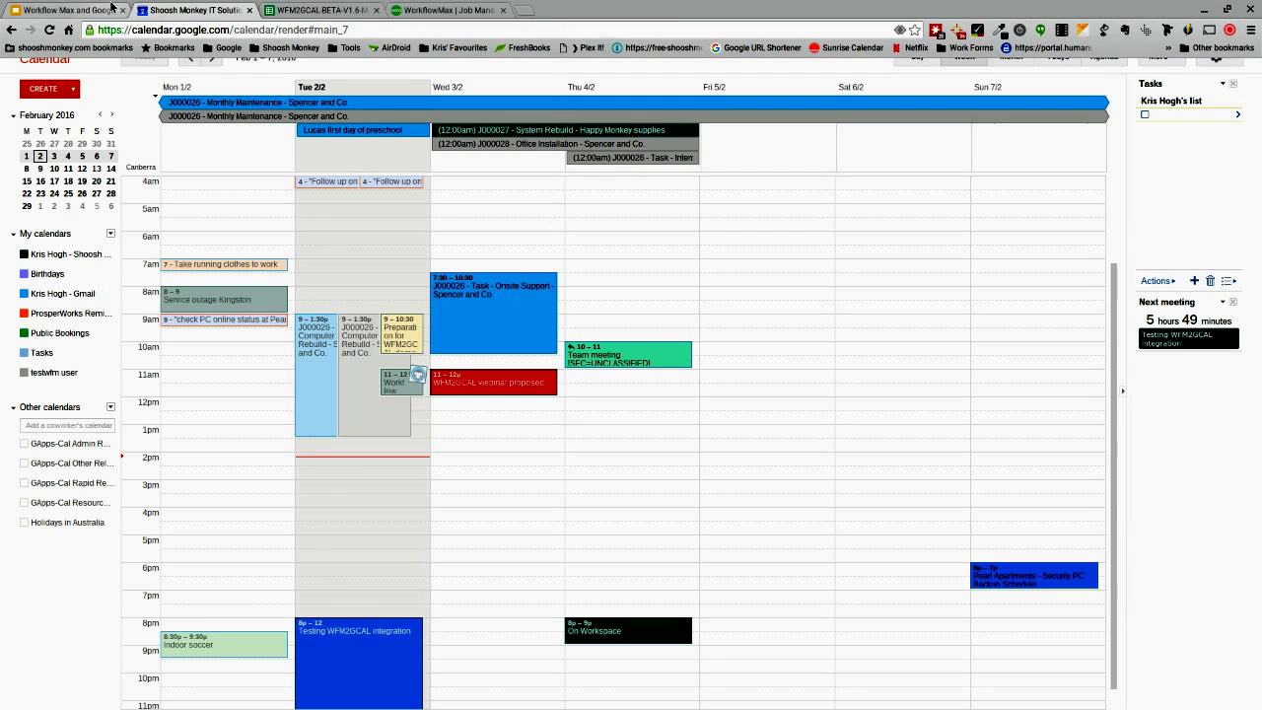
{"action": "left_click", "coordinate": [112, 6]}
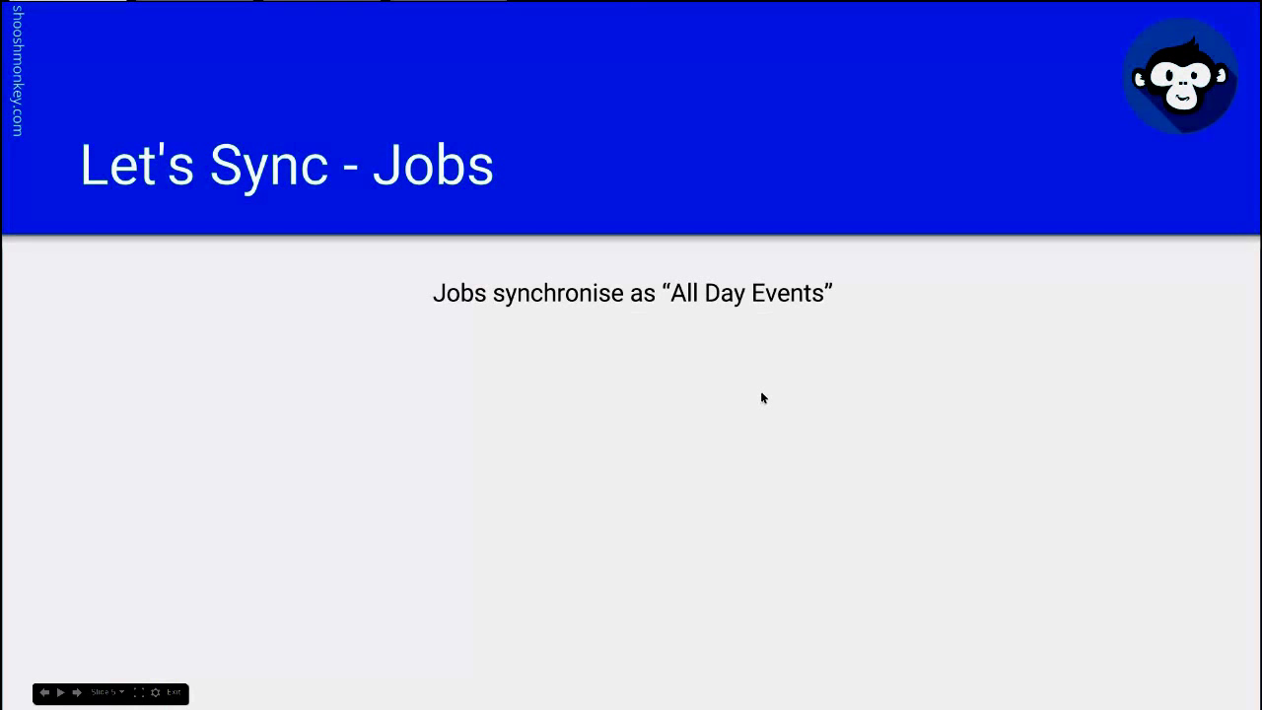
{"action": "left_click", "coordinate": [761, 394]}
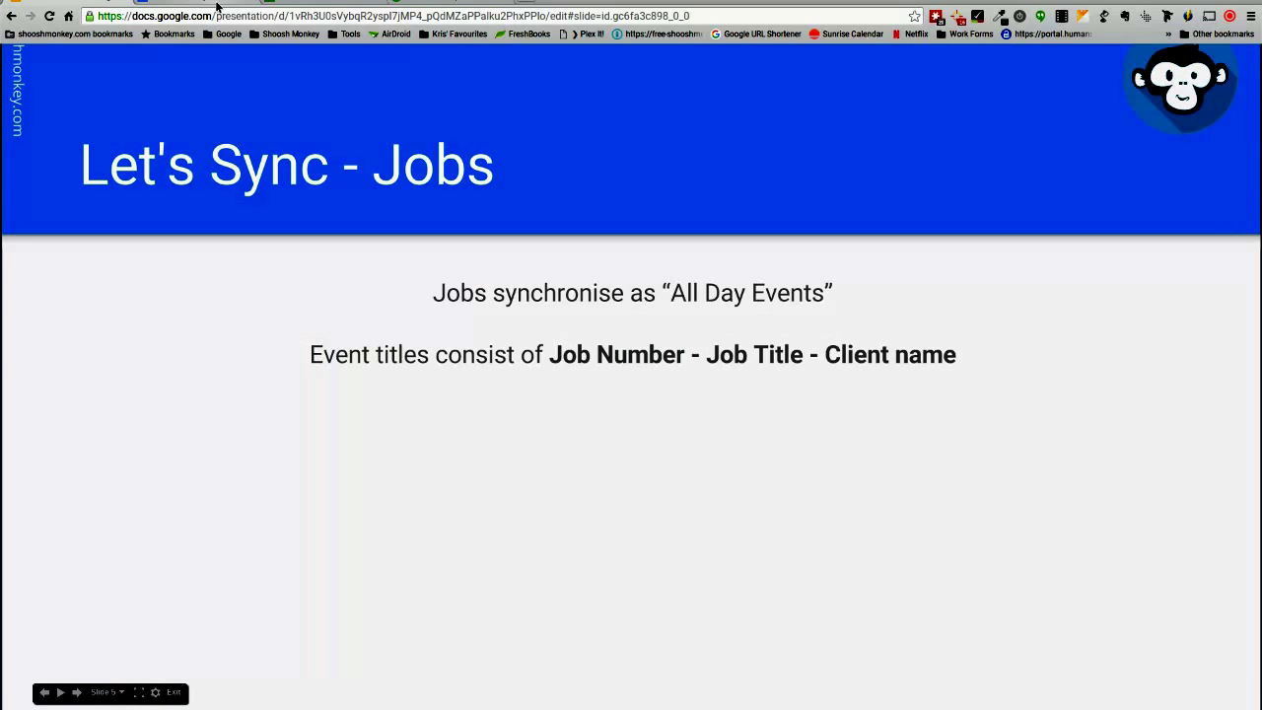
{"action": "left_click", "coordinate": [219, 10]}
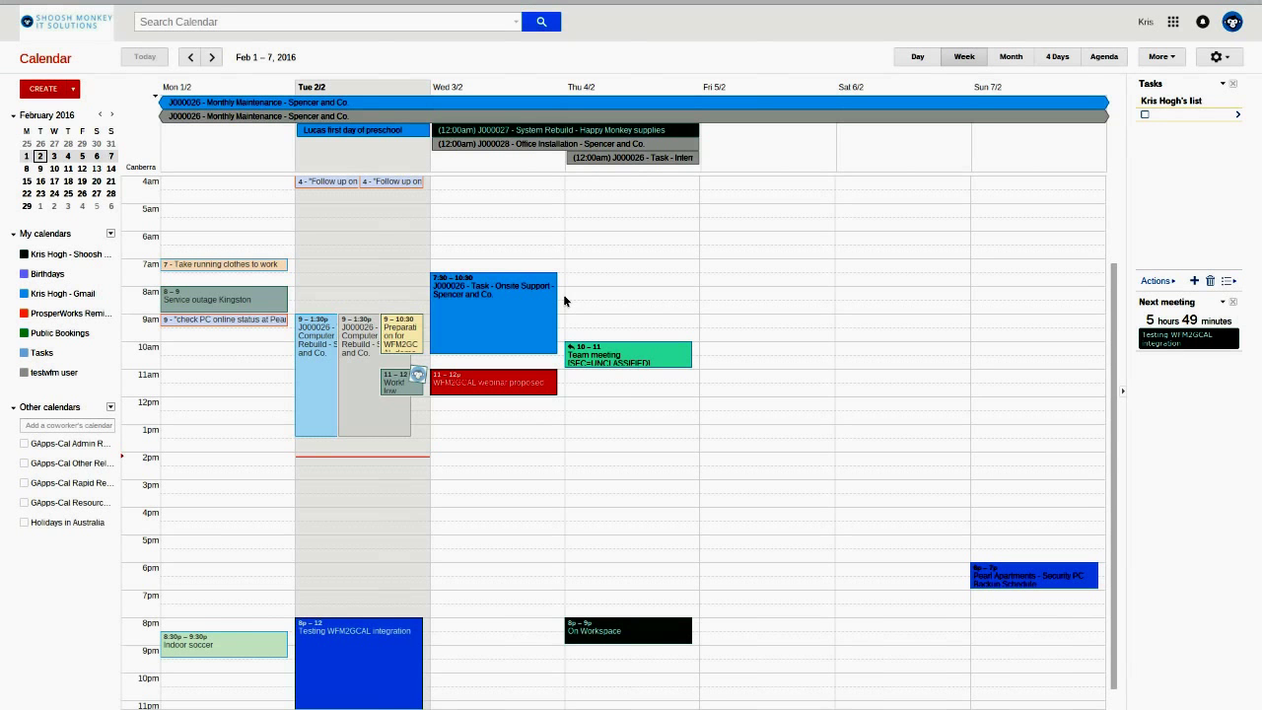
{"action": "left_click", "coordinate": [87, 9]}
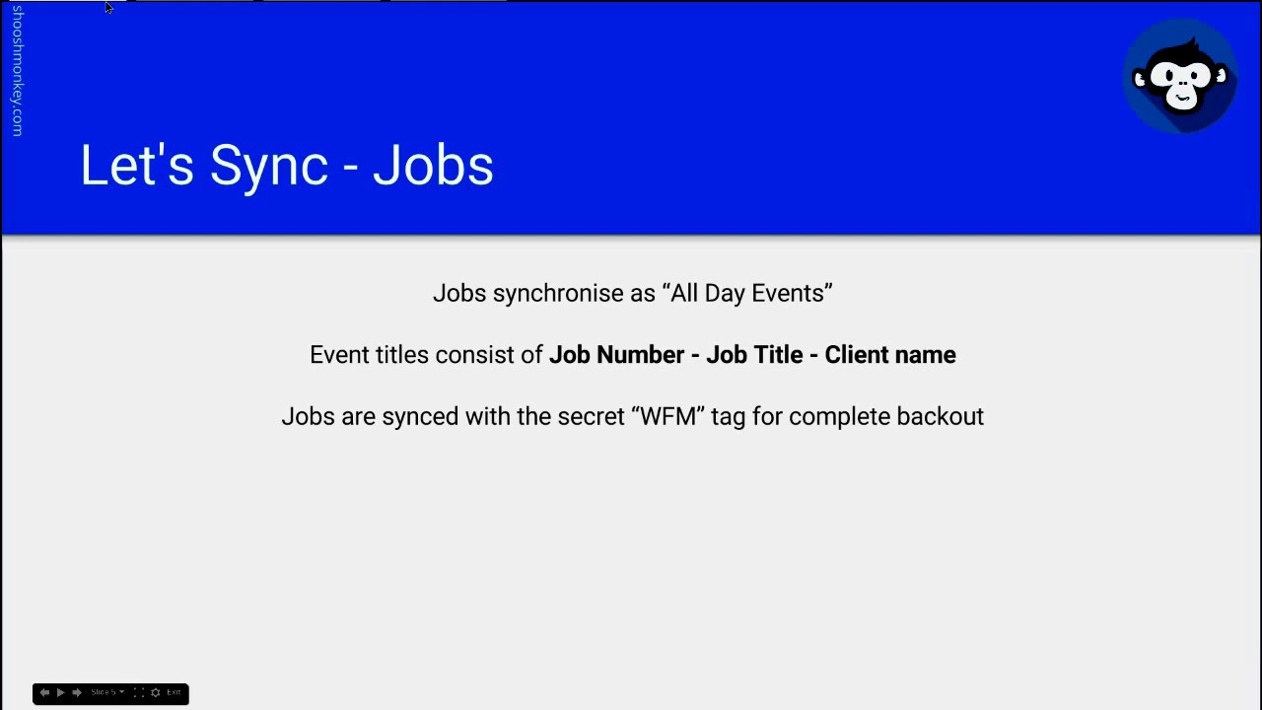
Step: Step through the jobs slide and inspect the details of the Monthly Maintenance - Spencer and Co. event in Google Calendar
{"action": "key", "text": "Escape"}
{"action": "left_click", "coordinate": [173, 7]}
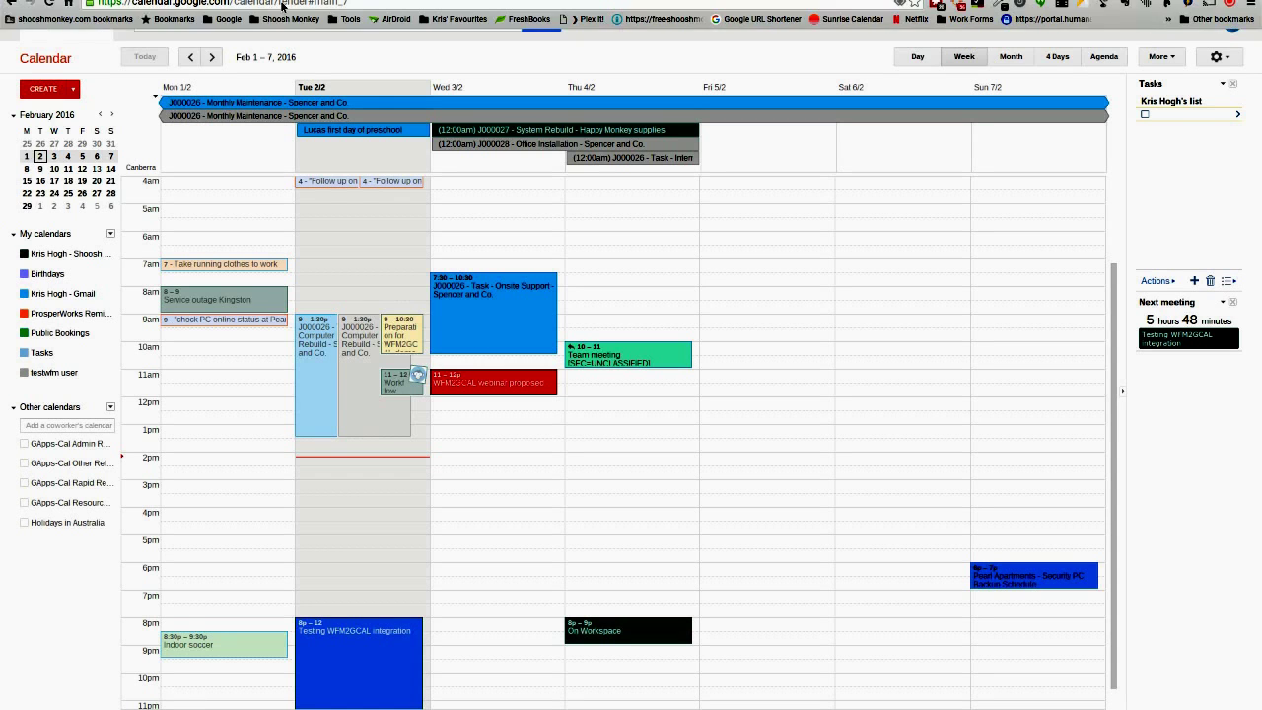
{"action": "key", "text": "ctrl+shift+Tab"}
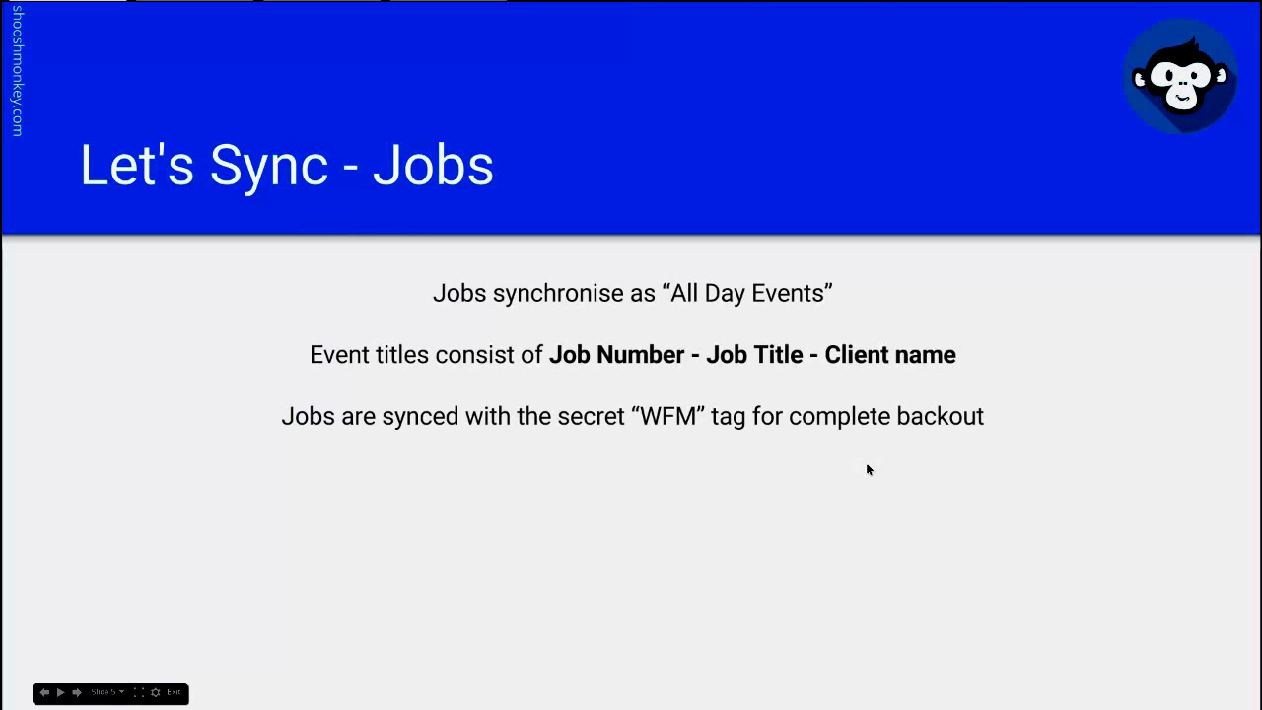
{"action": "key", "text": "Right"}
{"action": "key", "text": "ctrl+Tab"}
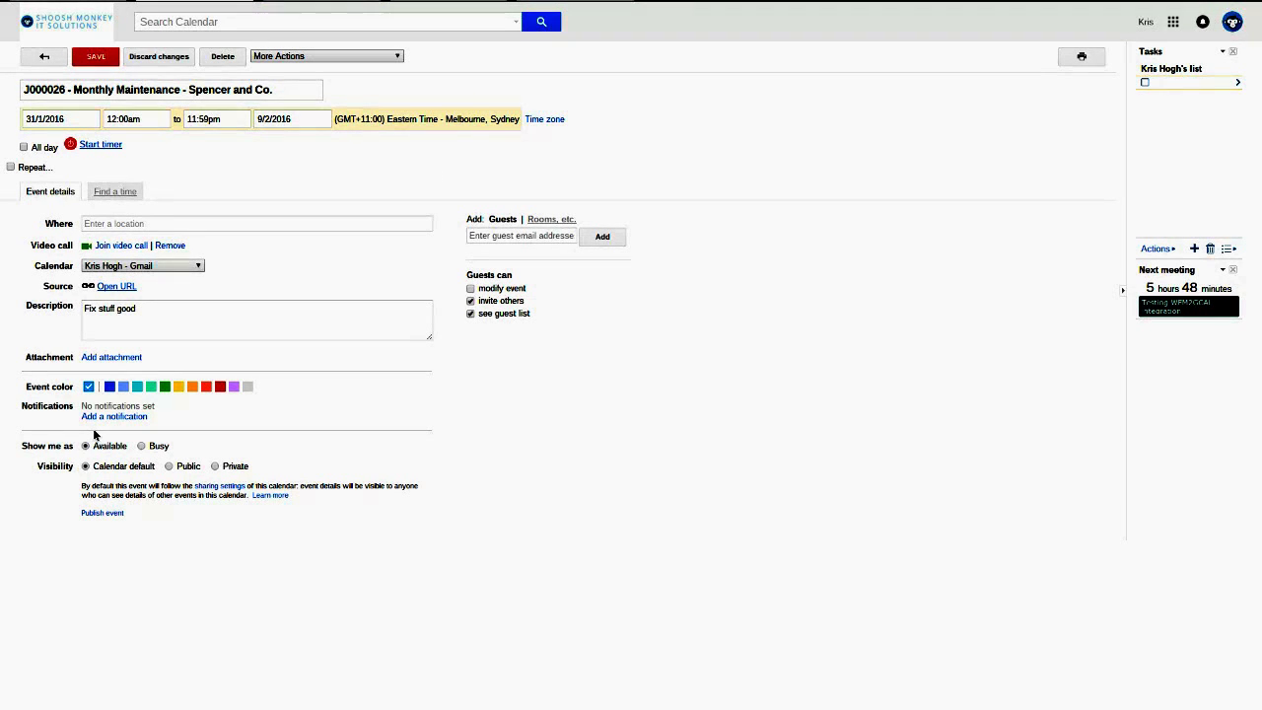
{"action": "left_click", "coordinate": [44, 56]}
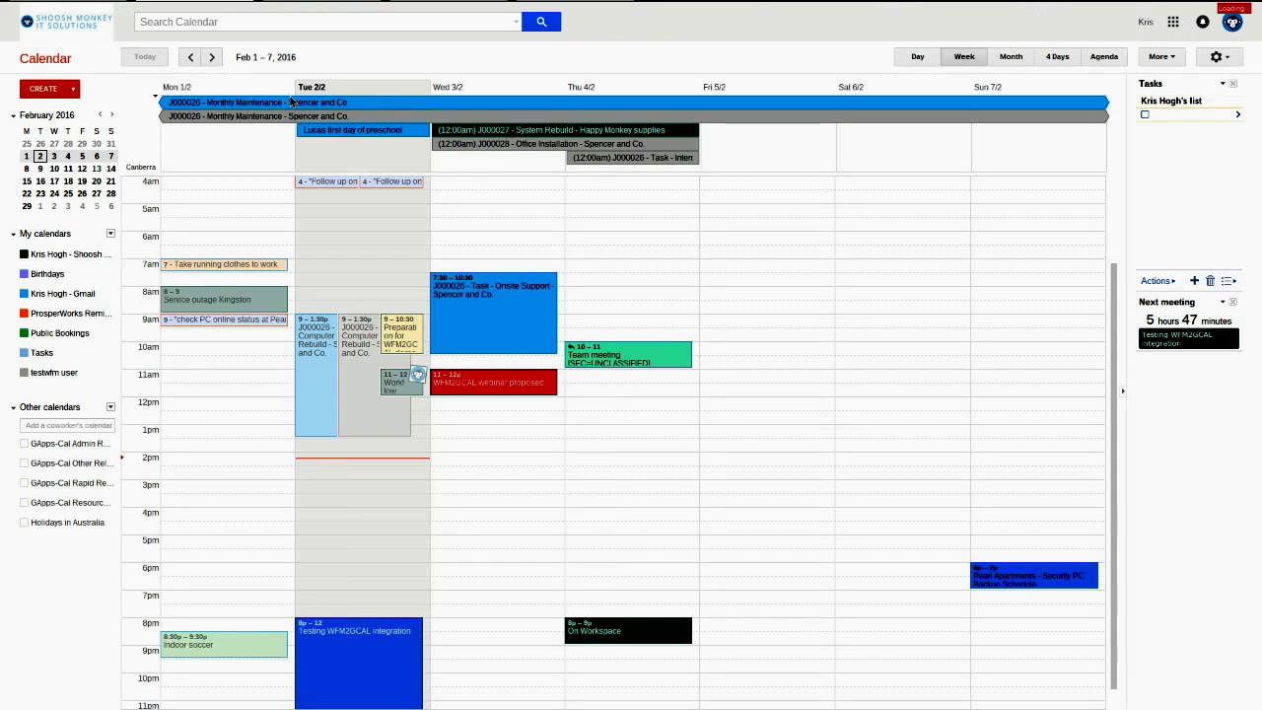
Step: Set the Monthly Maintenance - Spencer and Co. event to start at 12:00pm and end at 2:00pm, and save it
{"action": "left_click", "coordinate": [291, 100]}
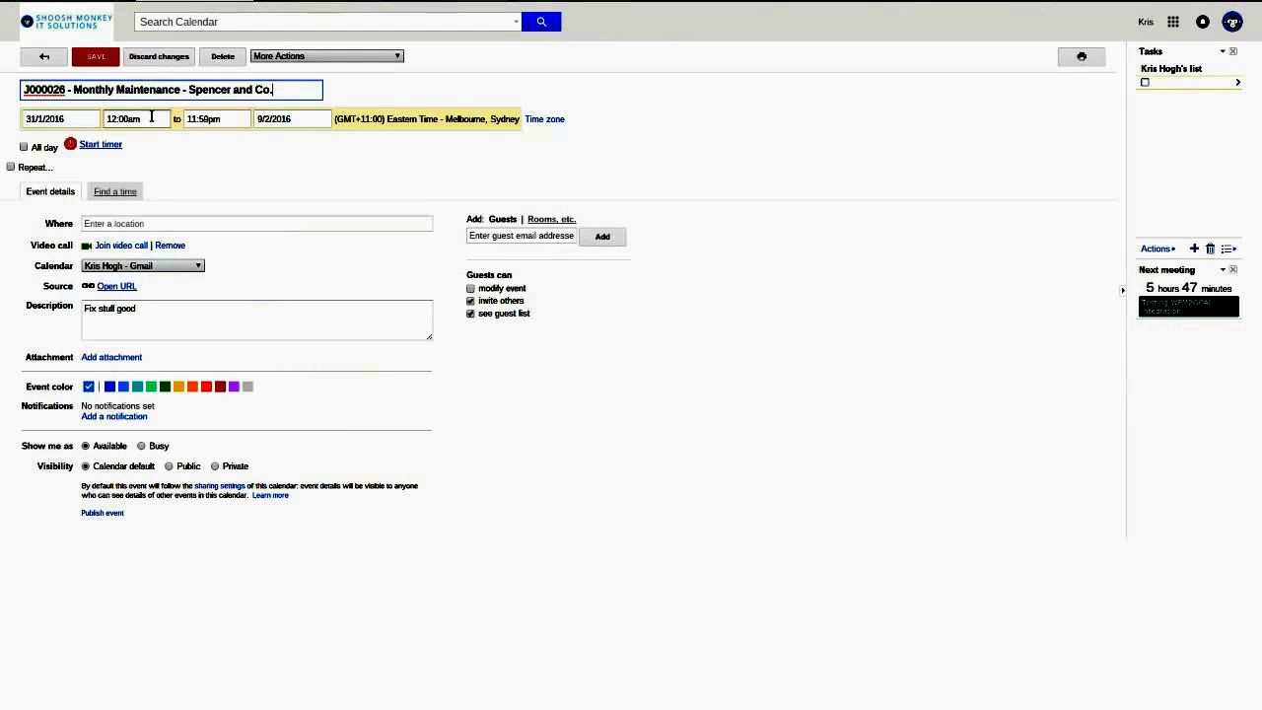
{"action": "left_click", "coordinate": [148, 118]}
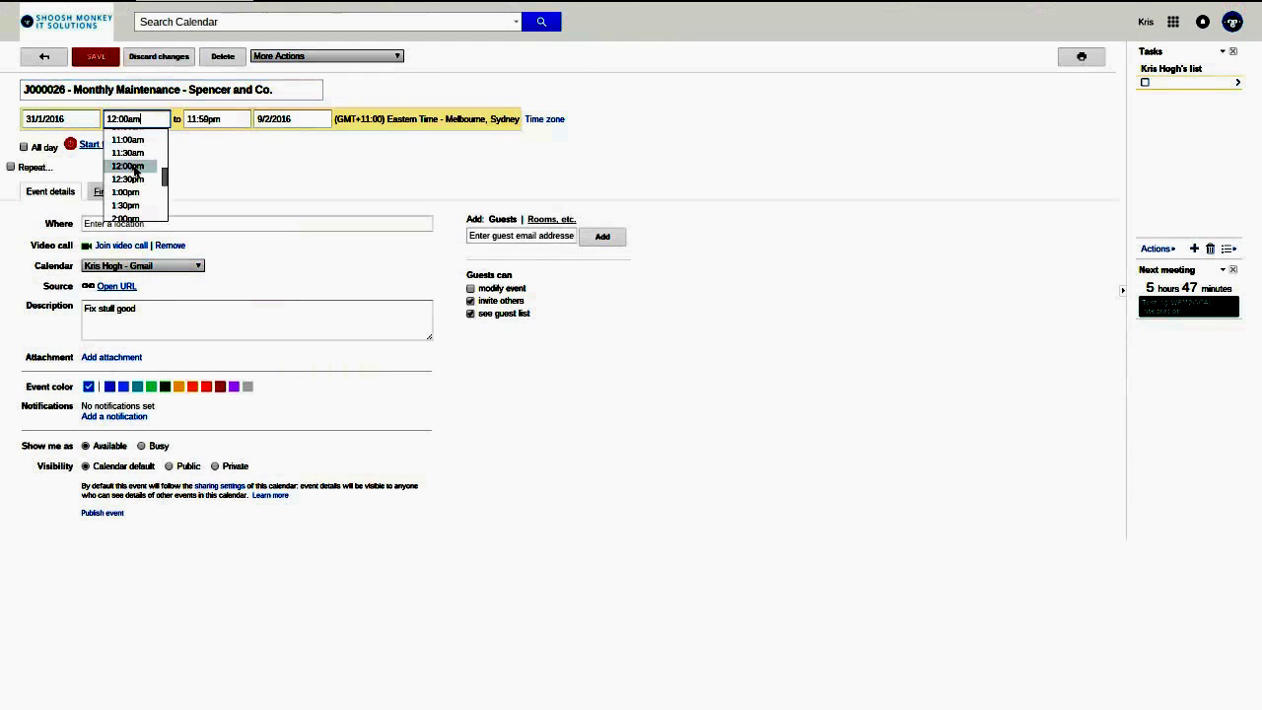
{"action": "left_click", "coordinate": [128, 166]}
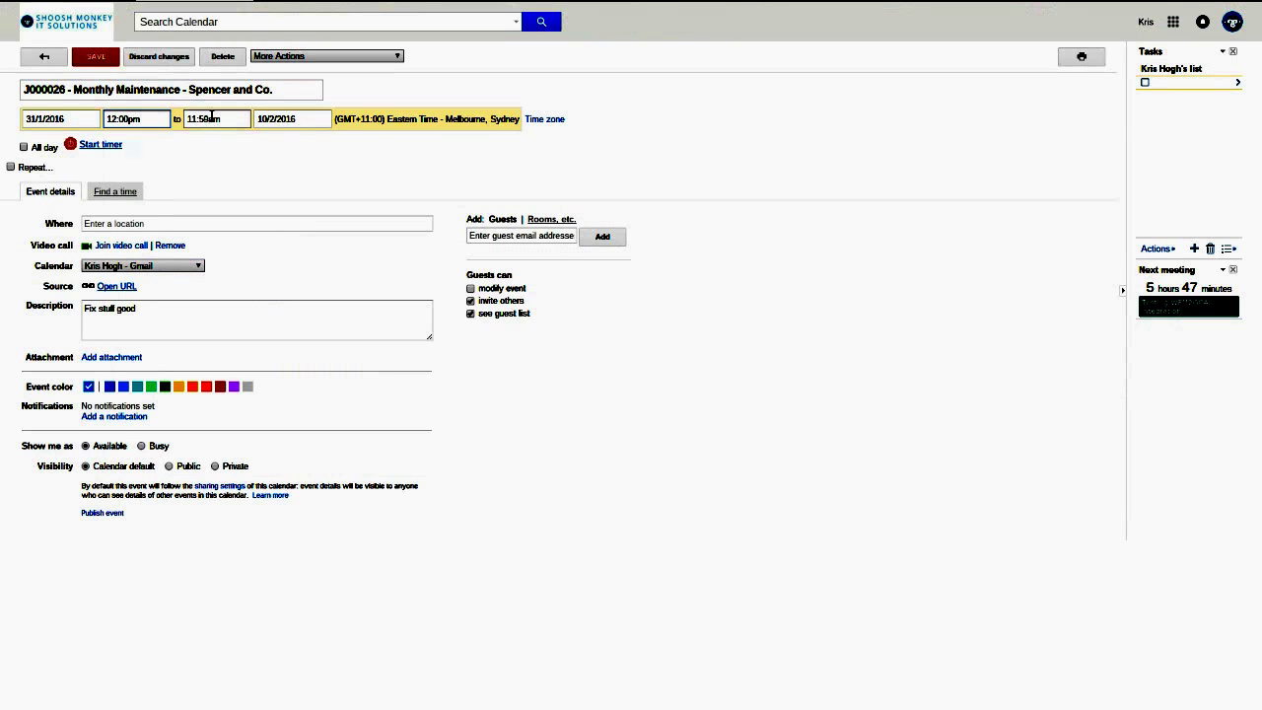
{"action": "left_click", "coordinate": [212, 117]}
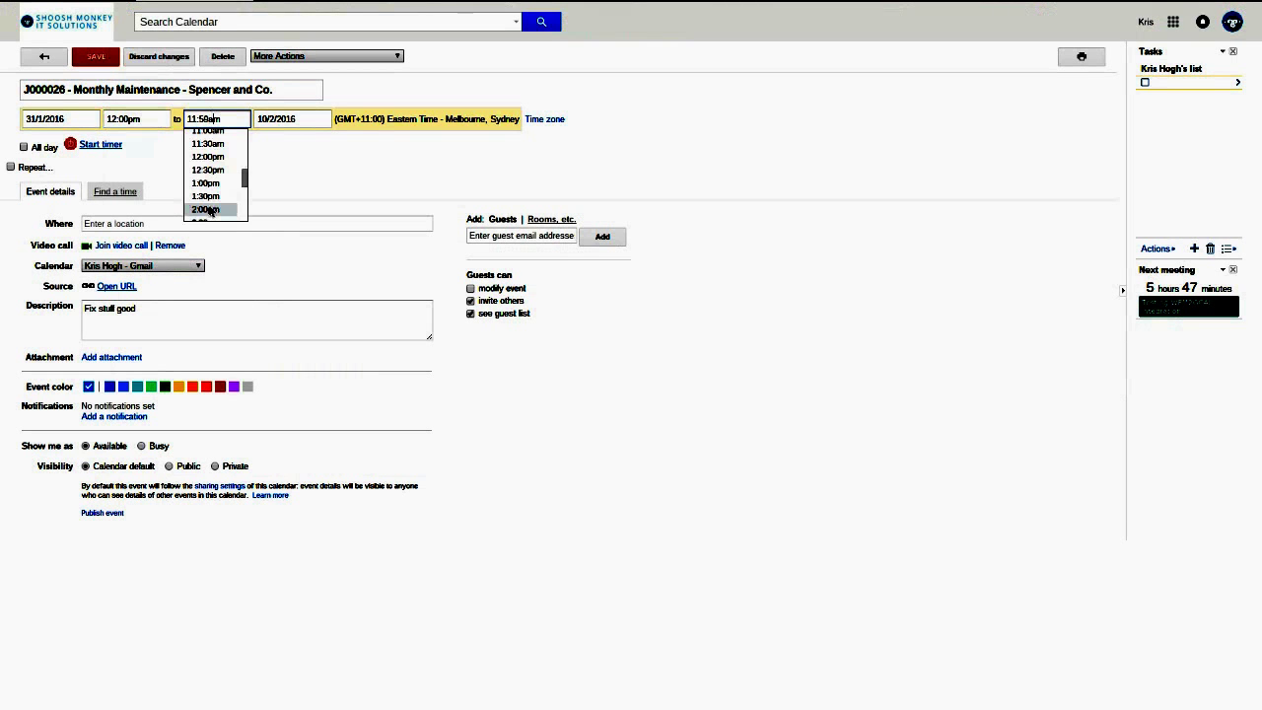
{"action": "left_click", "coordinate": [207, 210]}
{"action": "left_click", "coordinate": [95, 56]}
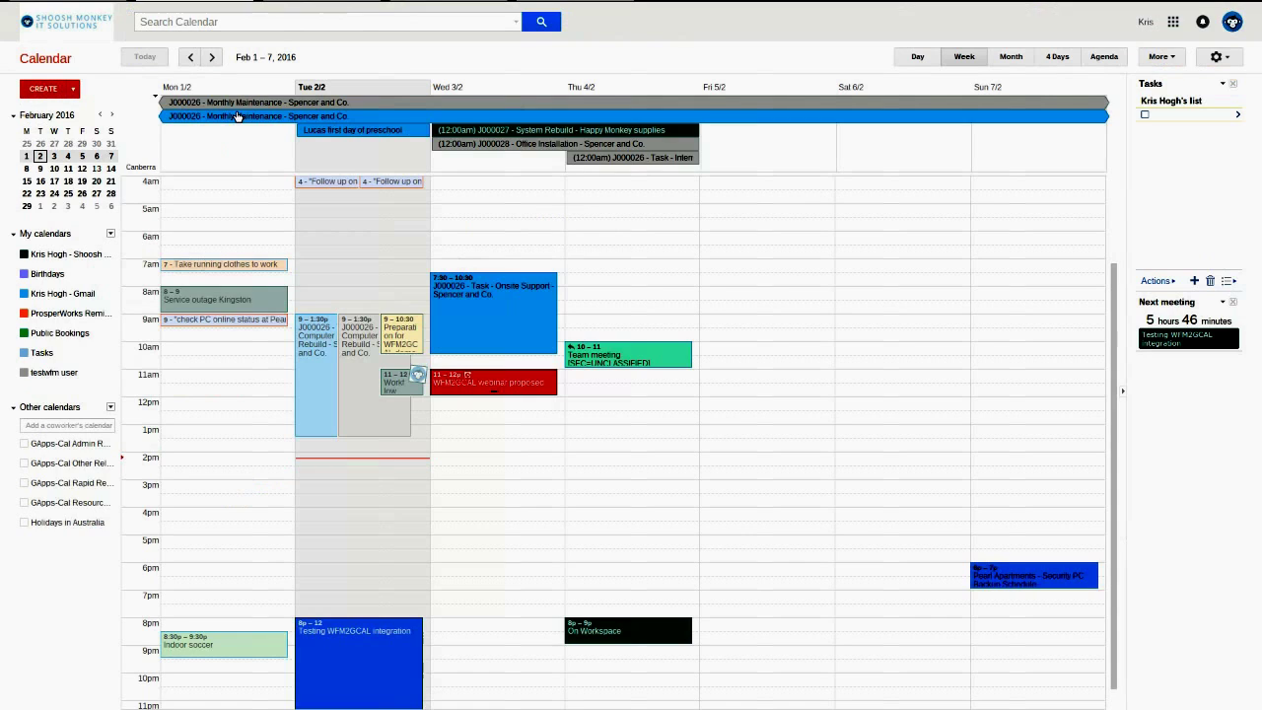
Step: Review the details of the rescheduled Monthly Maintenance event, including its source link
{"action": "left_click", "coordinate": [231, 116]}
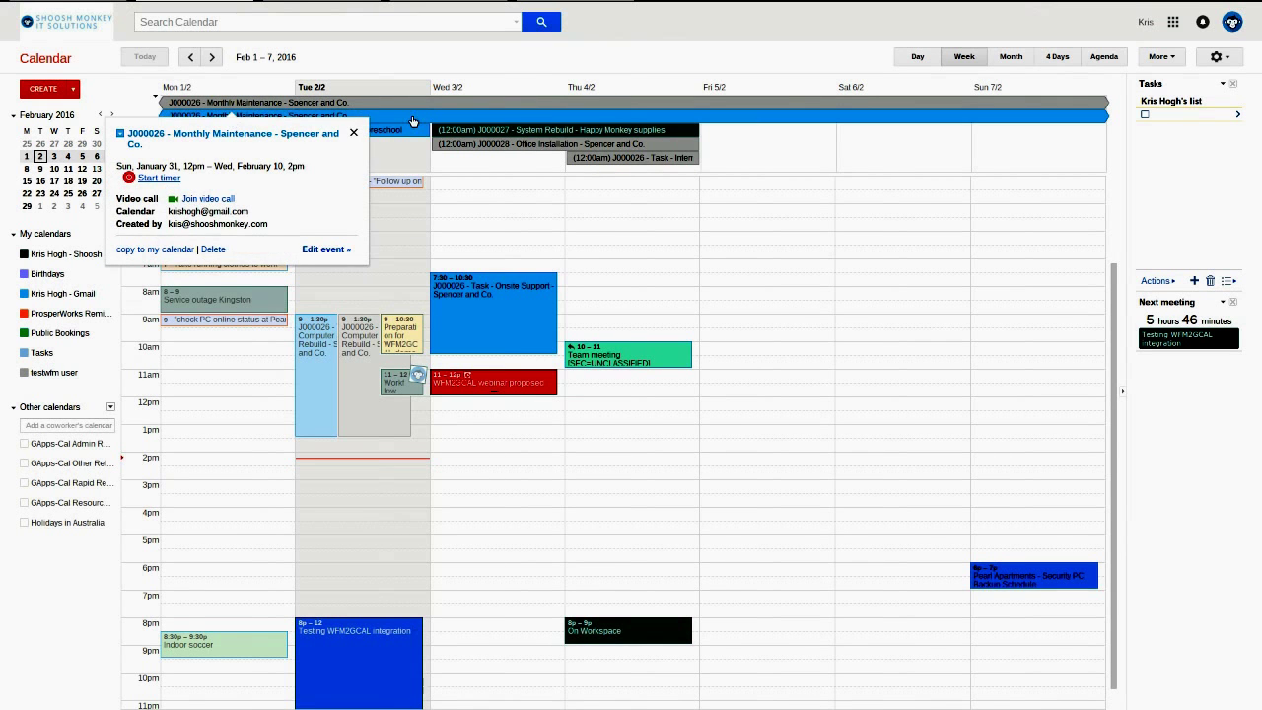
{"action": "key", "text": "Escape"}
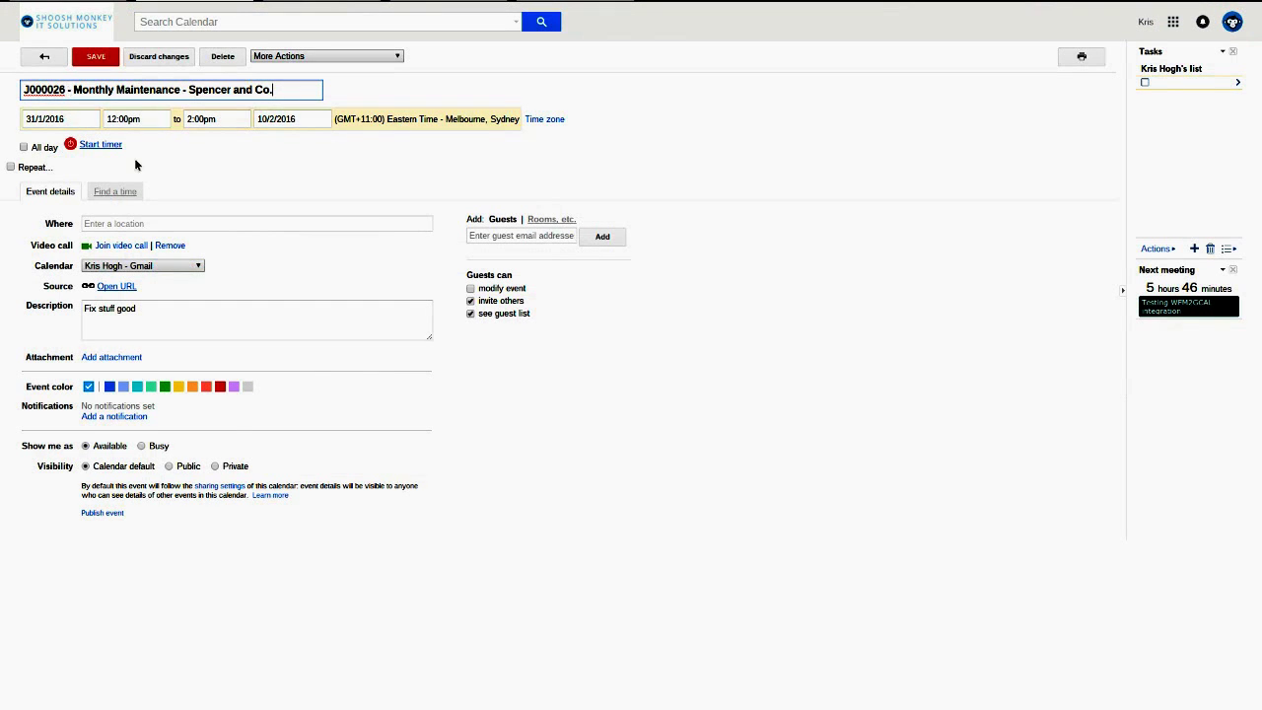
{"action": "key", "text": "Return"}
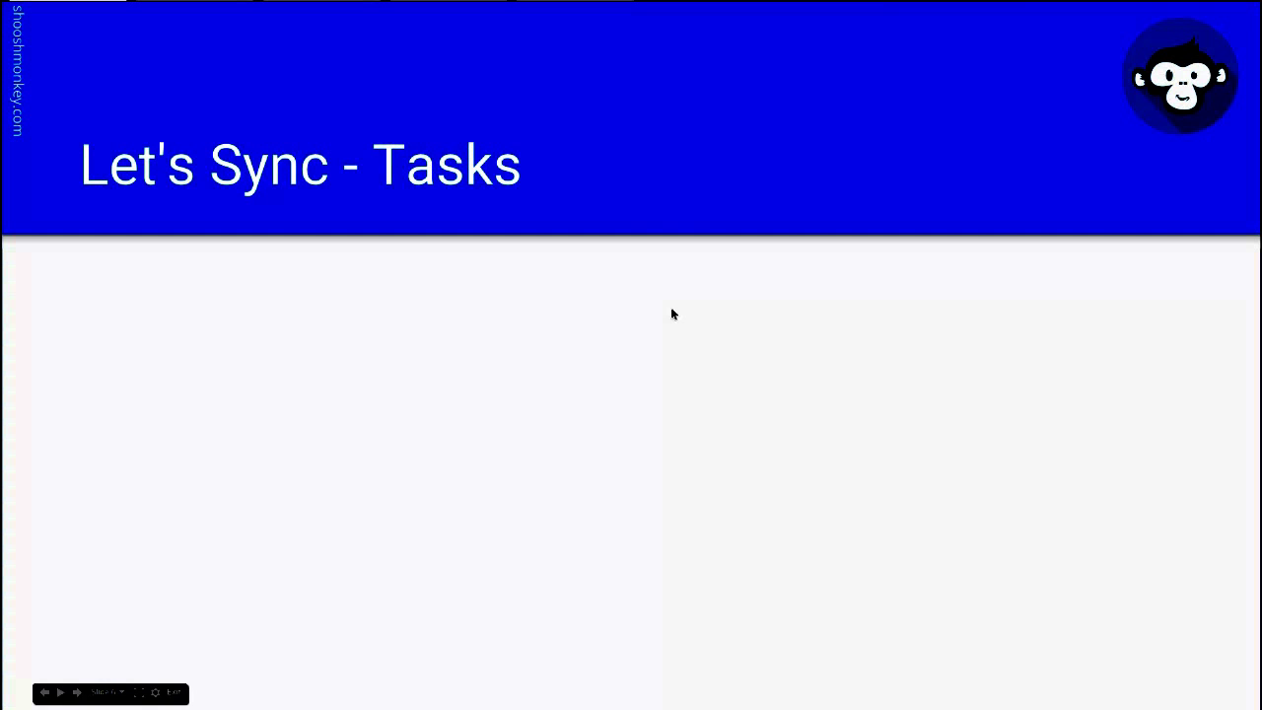
Step: Switch from the Tasks slide to WorkflowMax and examine the start and end time fields of the Computer System Rebuild task
{"action": "key", "text": "Escape"}
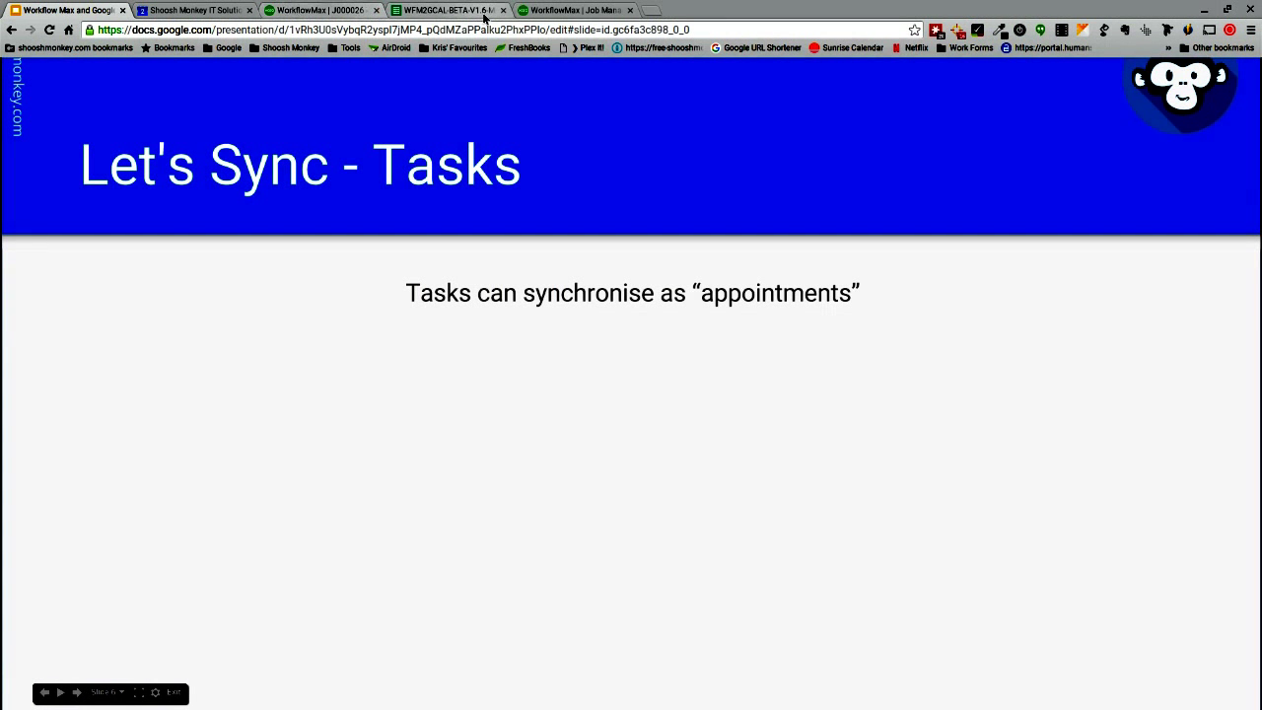
{"action": "key", "text": "F11"}
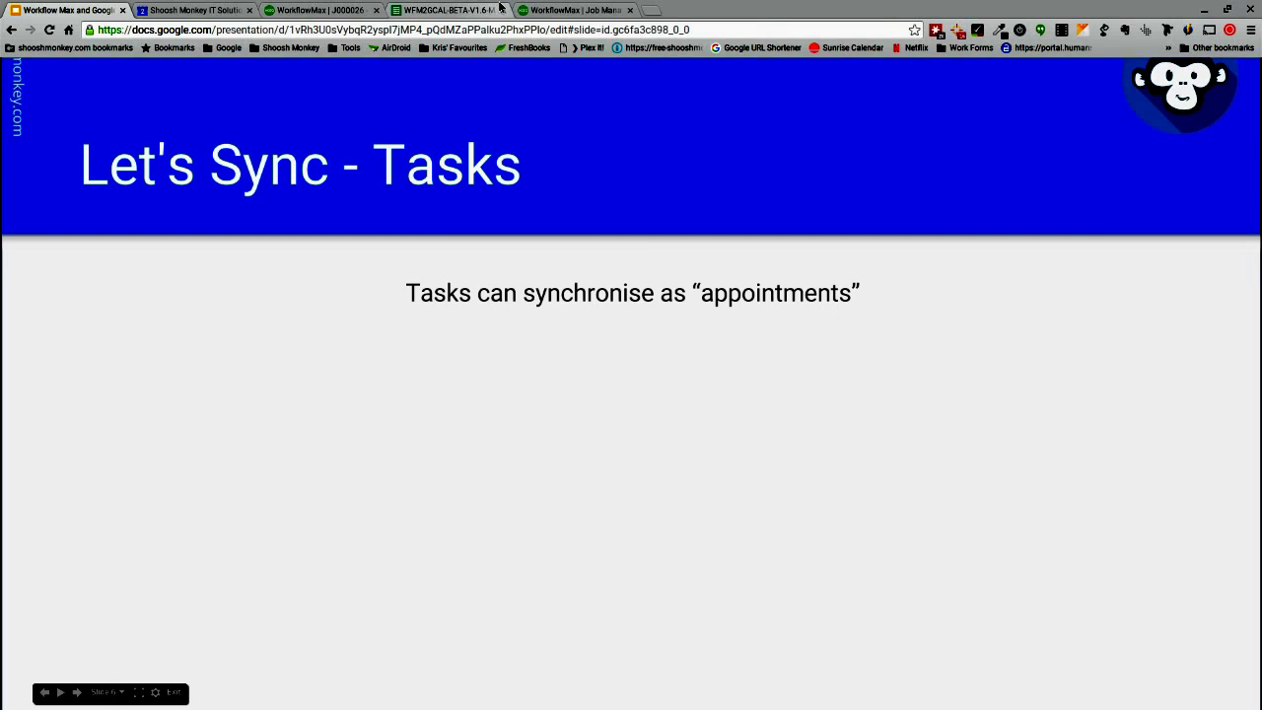
{"action": "left_click", "coordinate": [611, 12]}
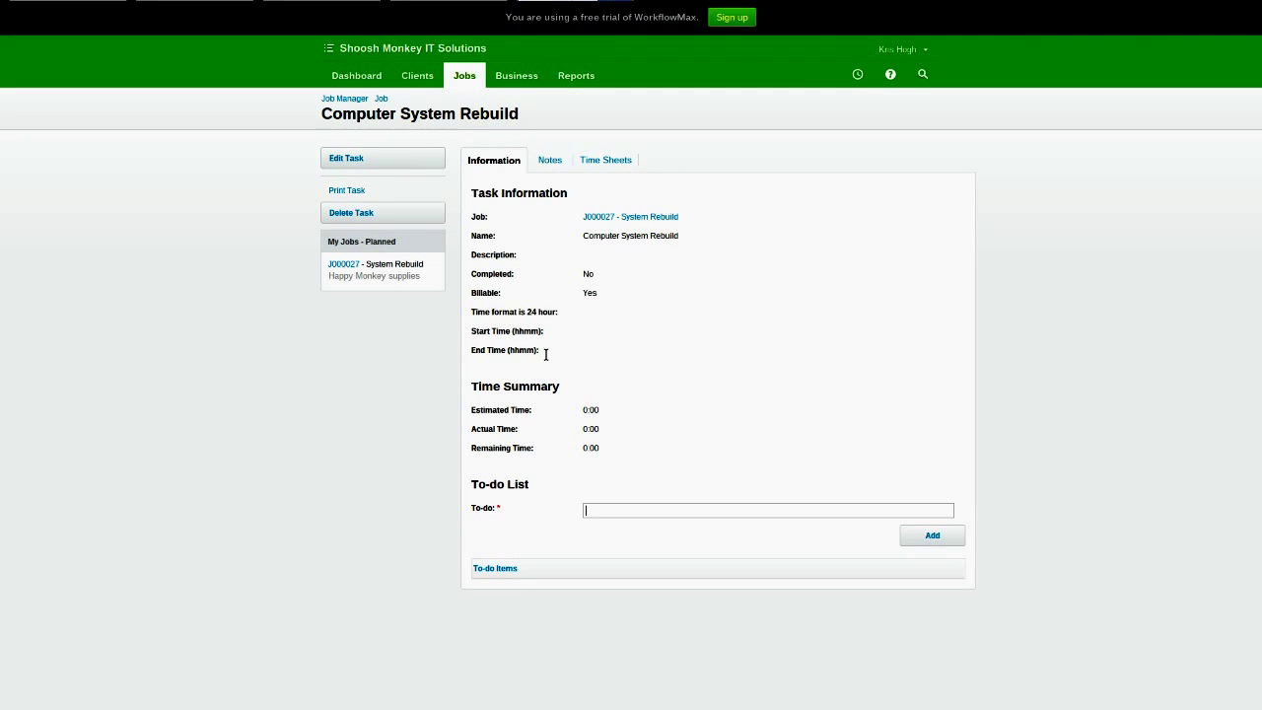
{"action": "left_click_drag", "start_coordinate": [472, 335], "coordinate": [536, 340]}
{"action": "left_click", "coordinate": [479, 360]}
{"action": "left_click_drag", "start_coordinate": [479, 360], "coordinate": [547, 339]}
{"action": "left_click", "coordinate": [554, 358]}
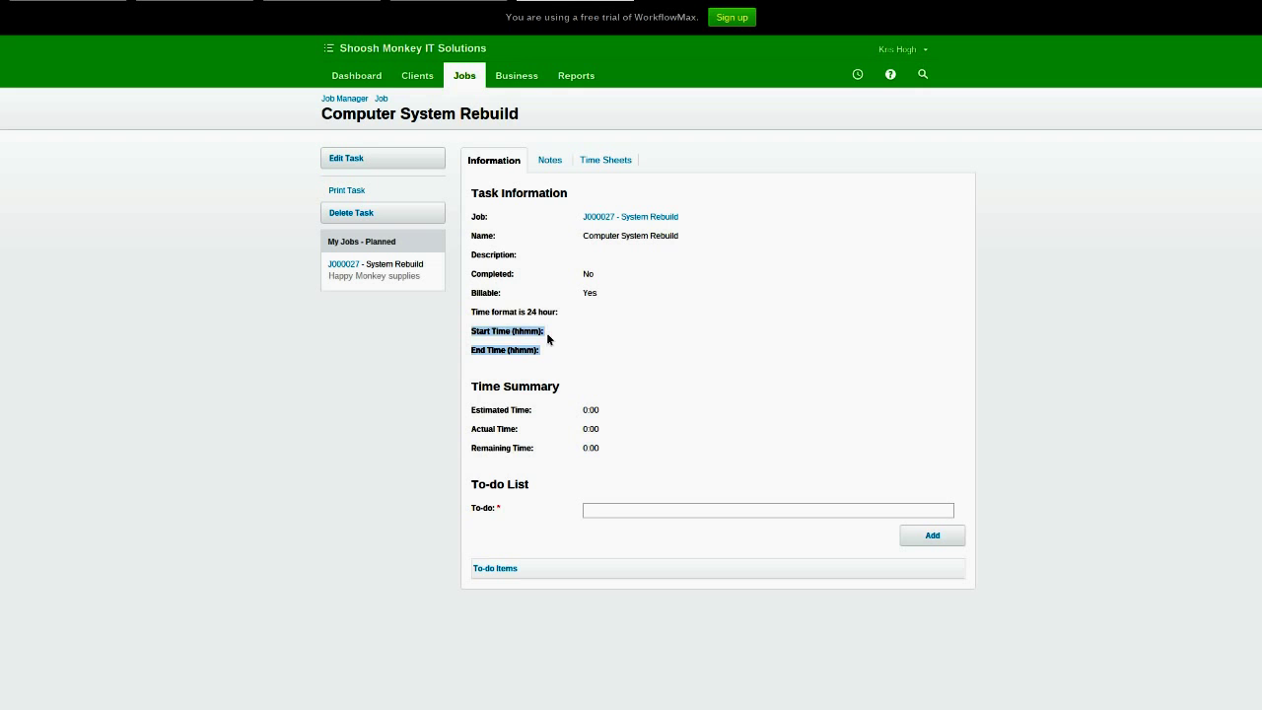
{"action": "left_click", "coordinate": [545, 338]}
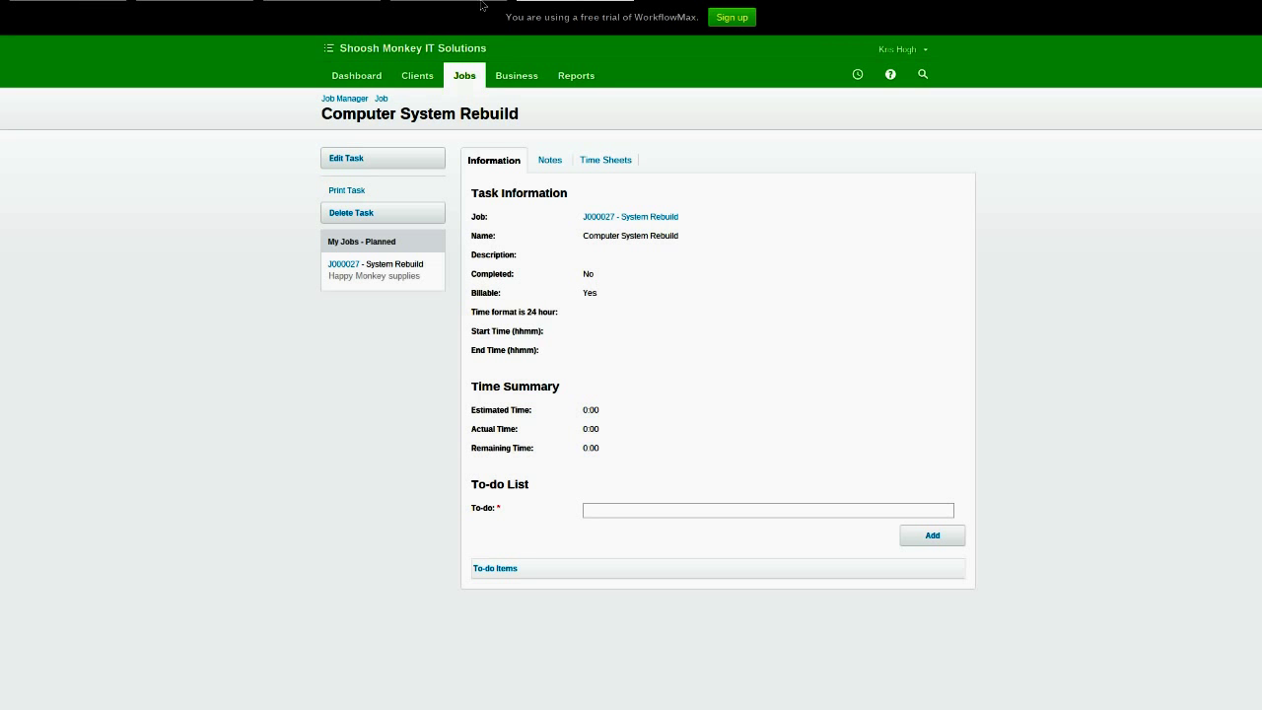
Step: Edit the Computer System Rebuild task, setting the start time to 1130 and the end time to 1630
{"action": "left_click", "coordinate": [400, 163]}
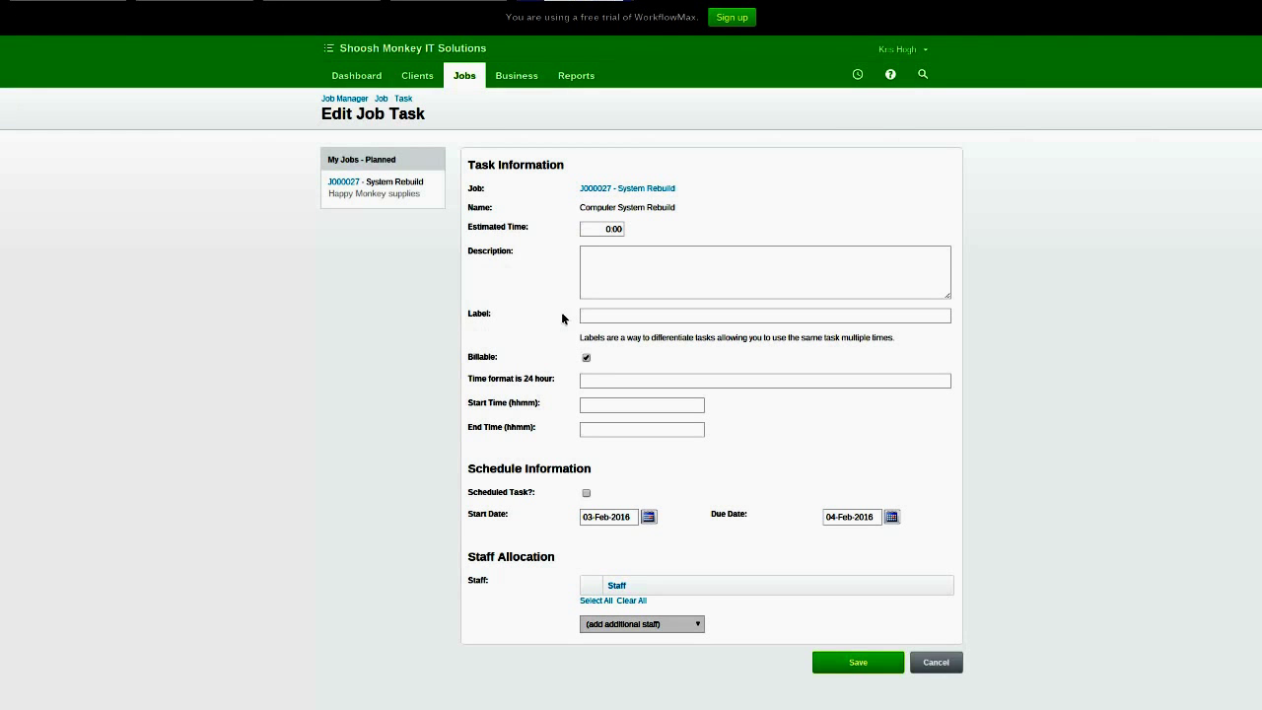
{"action": "left_click", "coordinate": [603, 408]}
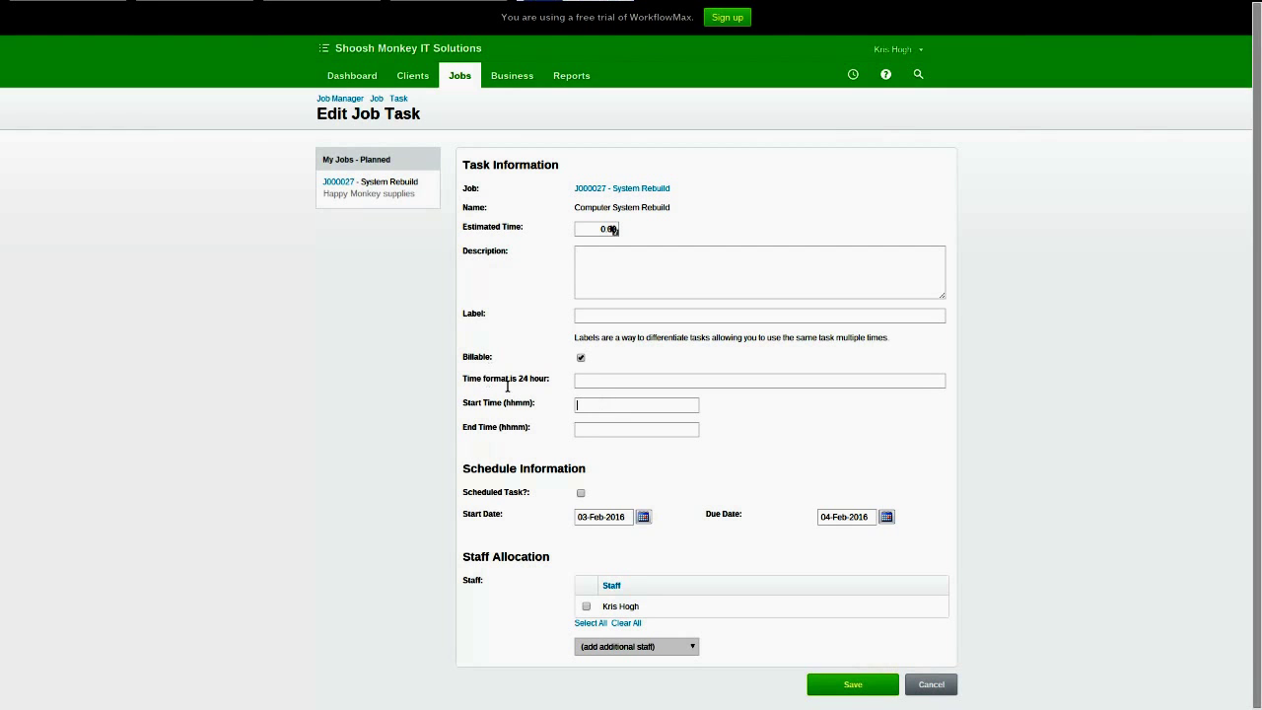
{"action": "left_click_drag", "start_coordinate": [469, 382], "coordinate": [573, 384]}
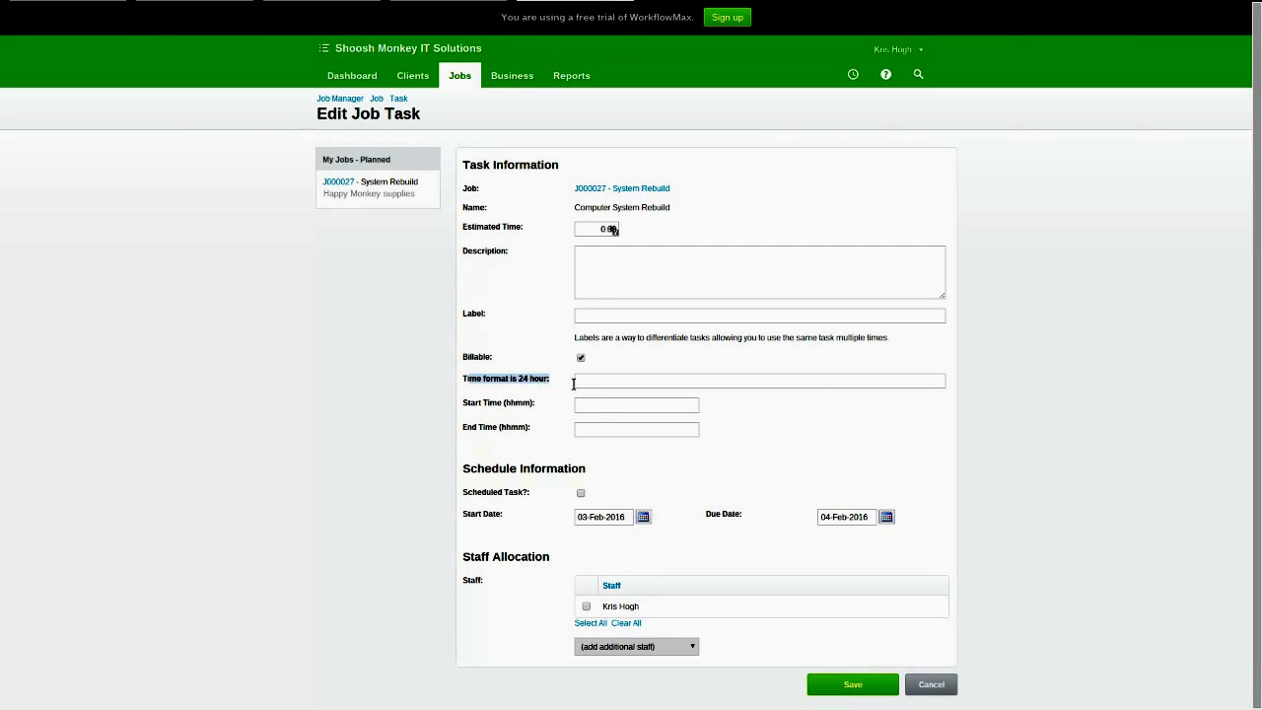
{"action": "left_click", "coordinate": [593, 409]}
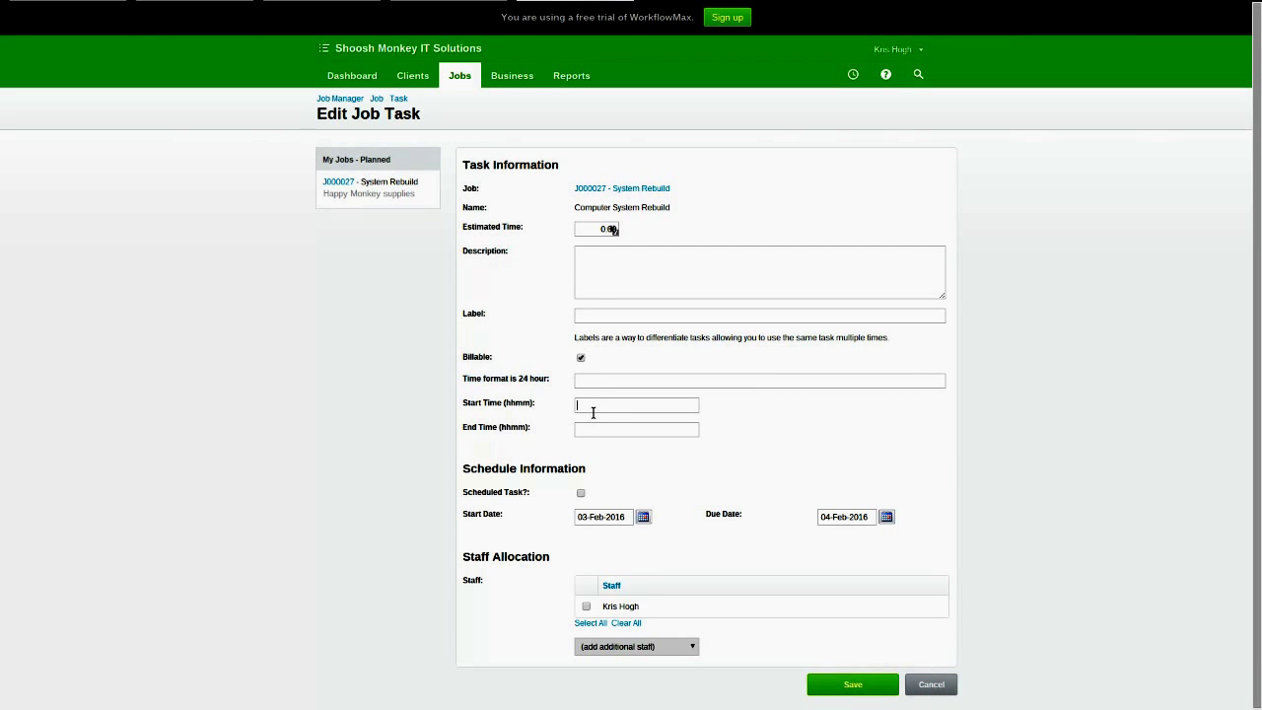
{"action": "left_click", "coordinate": [690, 405]}
{"action": "type", "text": "1130"}
{"action": "key", "text": "Tab"}
{"action": "type", "text": "1630"}
Step: Mark the task as scheduled and set its due date to 03-Feb-2016
{"action": "left_click_drag", "start_coordinate": [471, 500], "coordinate": [580, 495]}
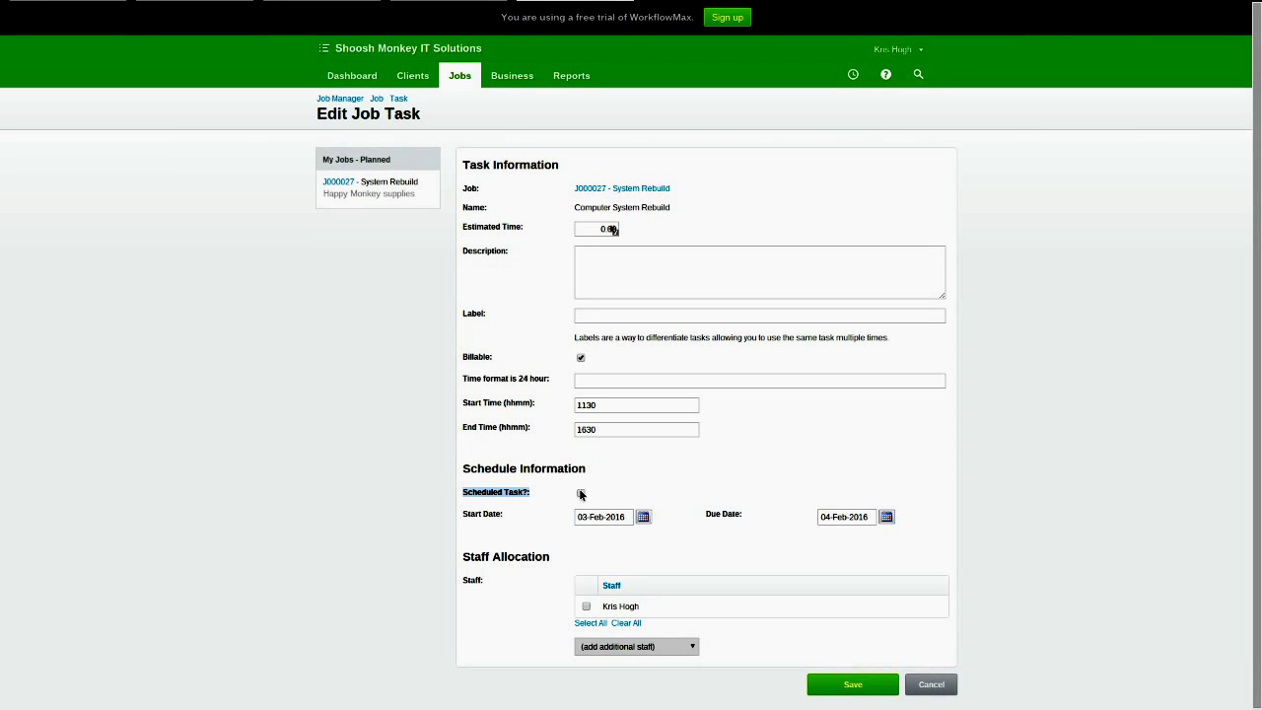
{"action": "left_click", "coordinate": [580, 494]}
{"action": "left_click", "coordinate": [887, 518]}
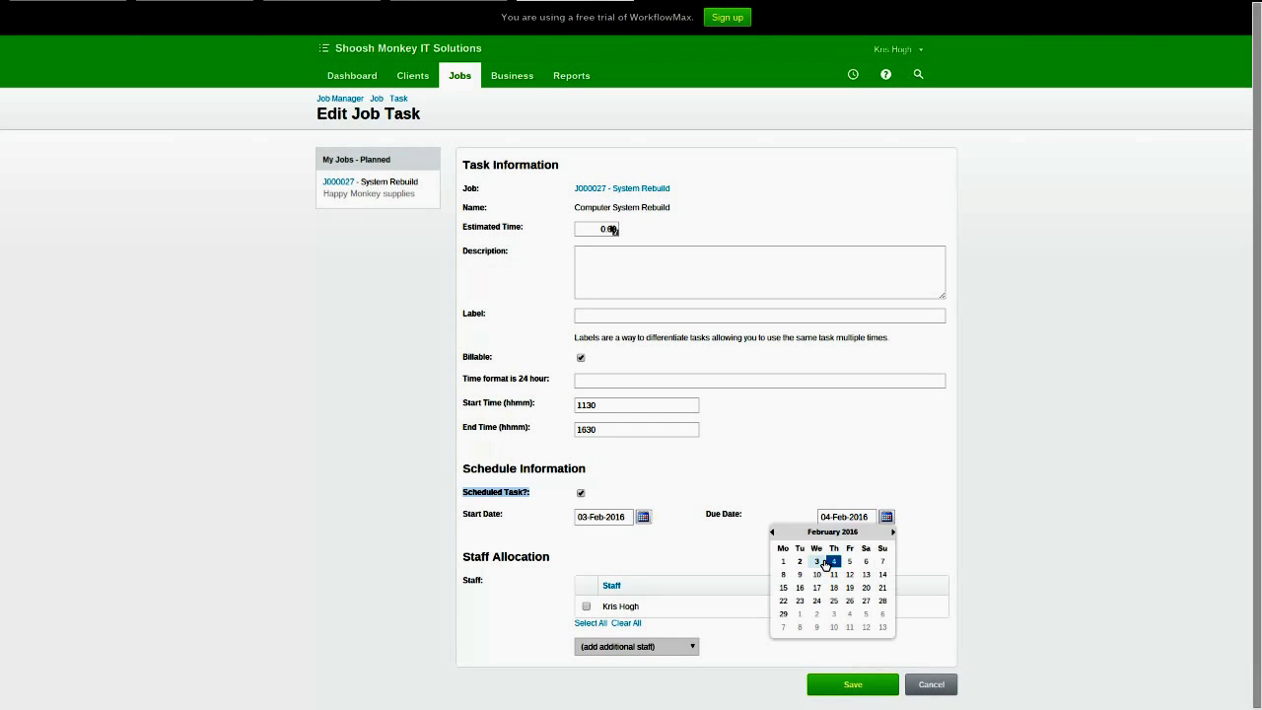
{"action": "left_click", "coordinate": [822, 562]}
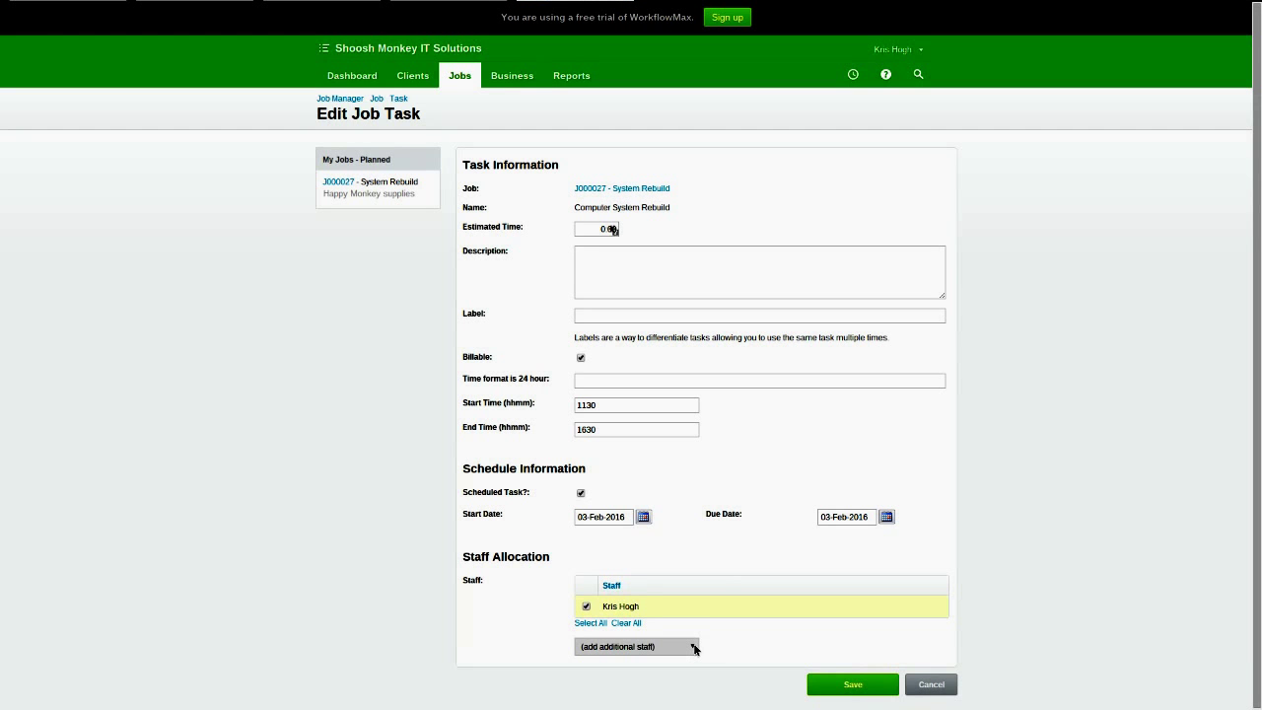
Step: Allocate the additional staff members to the Computer System Rebuild task and save it
{"action": "left_click", "coordinate": [611, 687]}
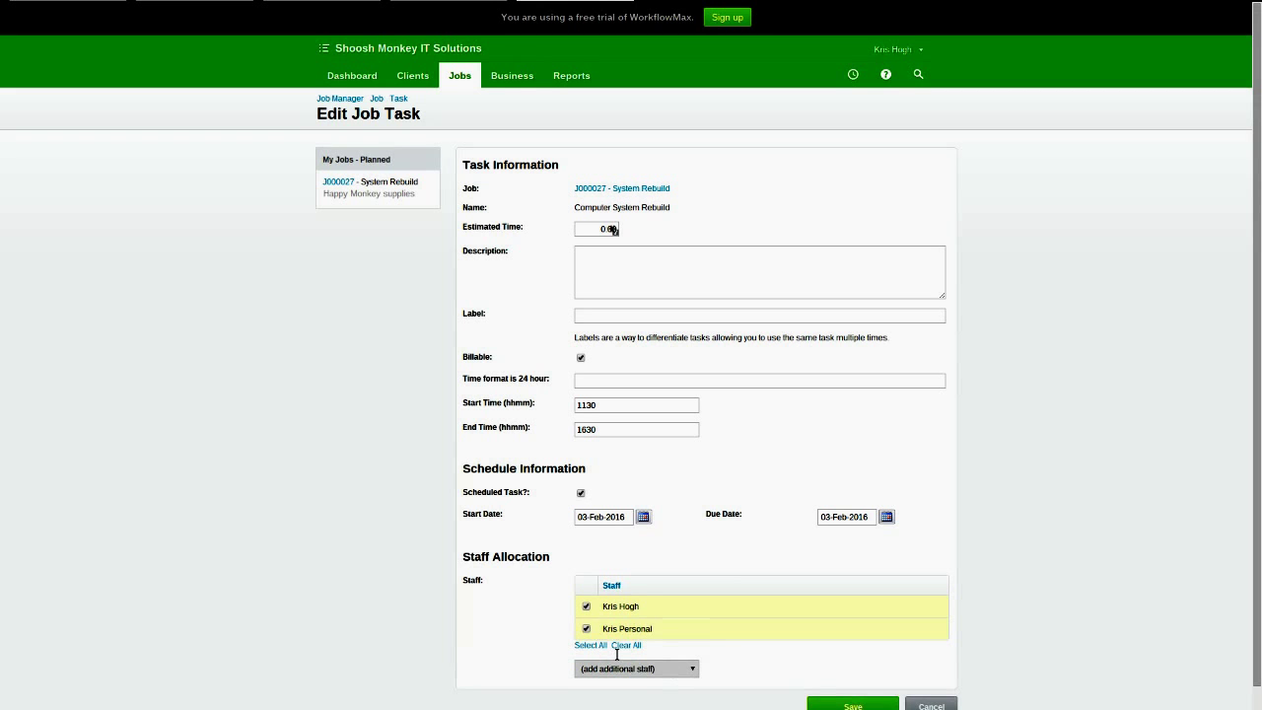
{"action": "scroll", "coordinate": [617, 653], "scroll_direction": "down", "scroll_amount": 1}
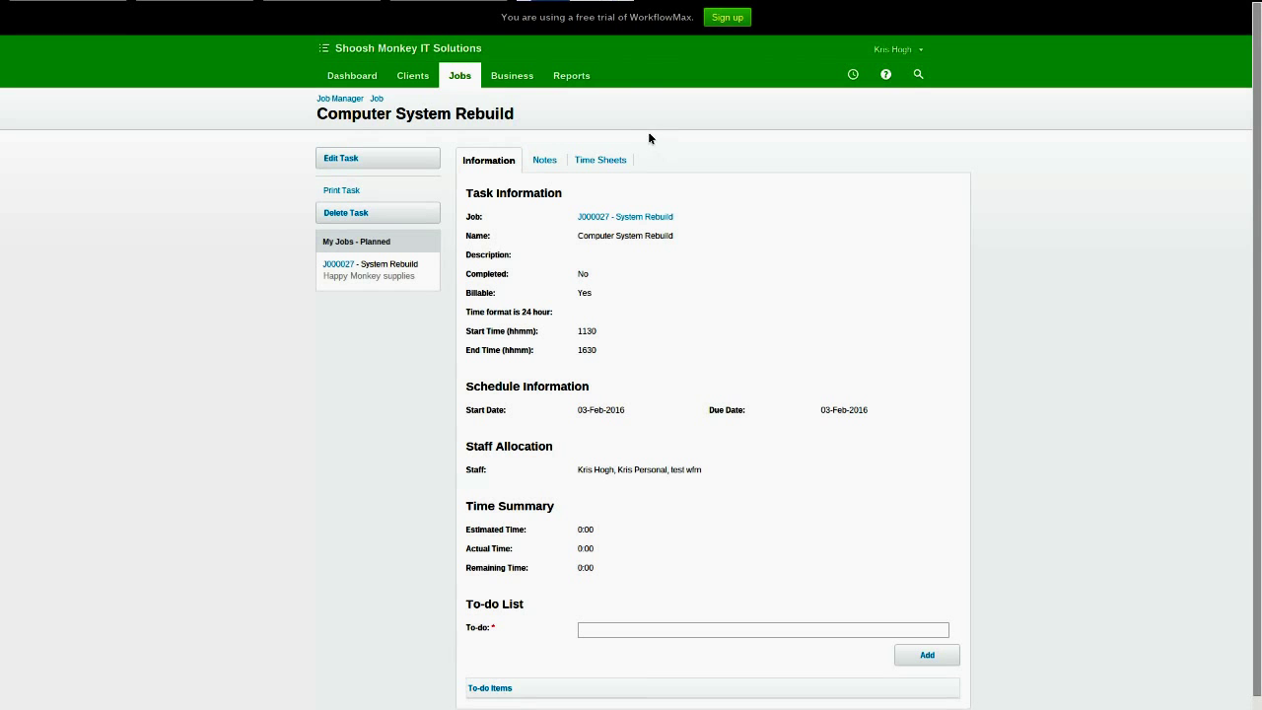
{"action": "mouse_move", "coordinate": [612, 6]}
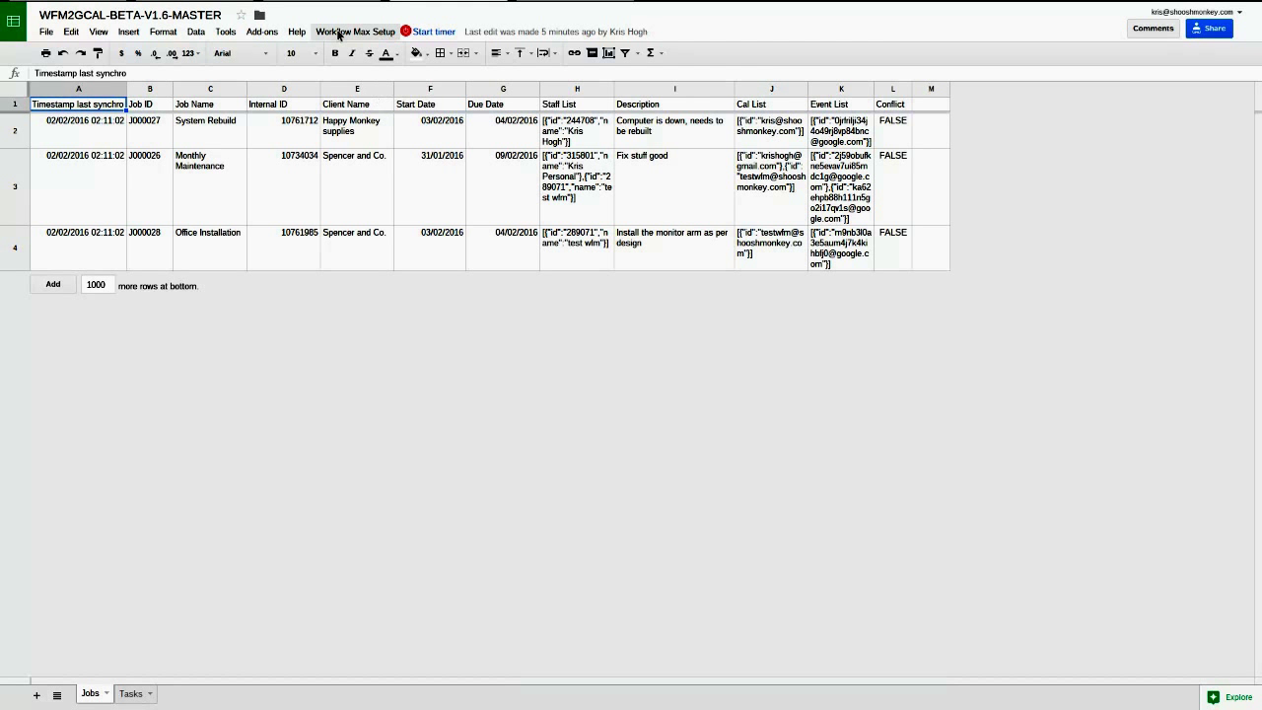
Step: Force a sync from the WFM2GCAL sheet and check the Happy Monkey supplies task's staff list, start time and end time in the Tasks sheet
{"action": "left_click", "coordinate": [338, 32]}
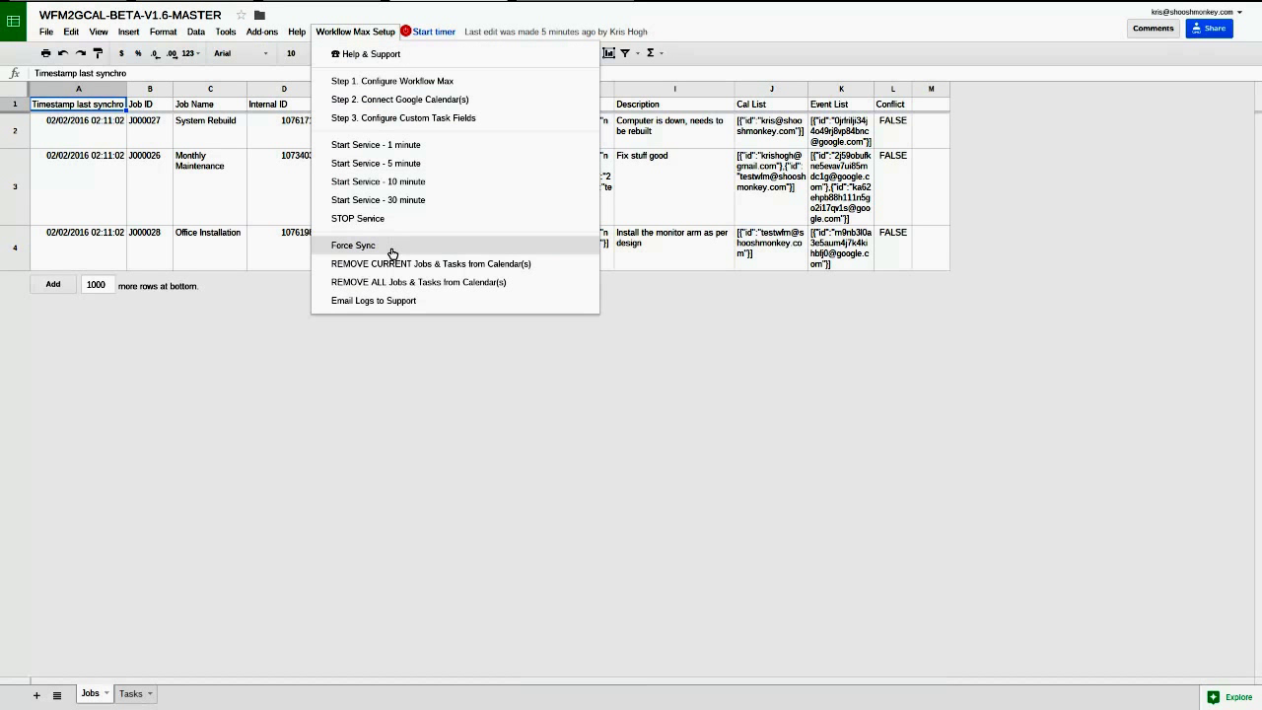
{"action": "left_click", "coordinate": [391, 248]}
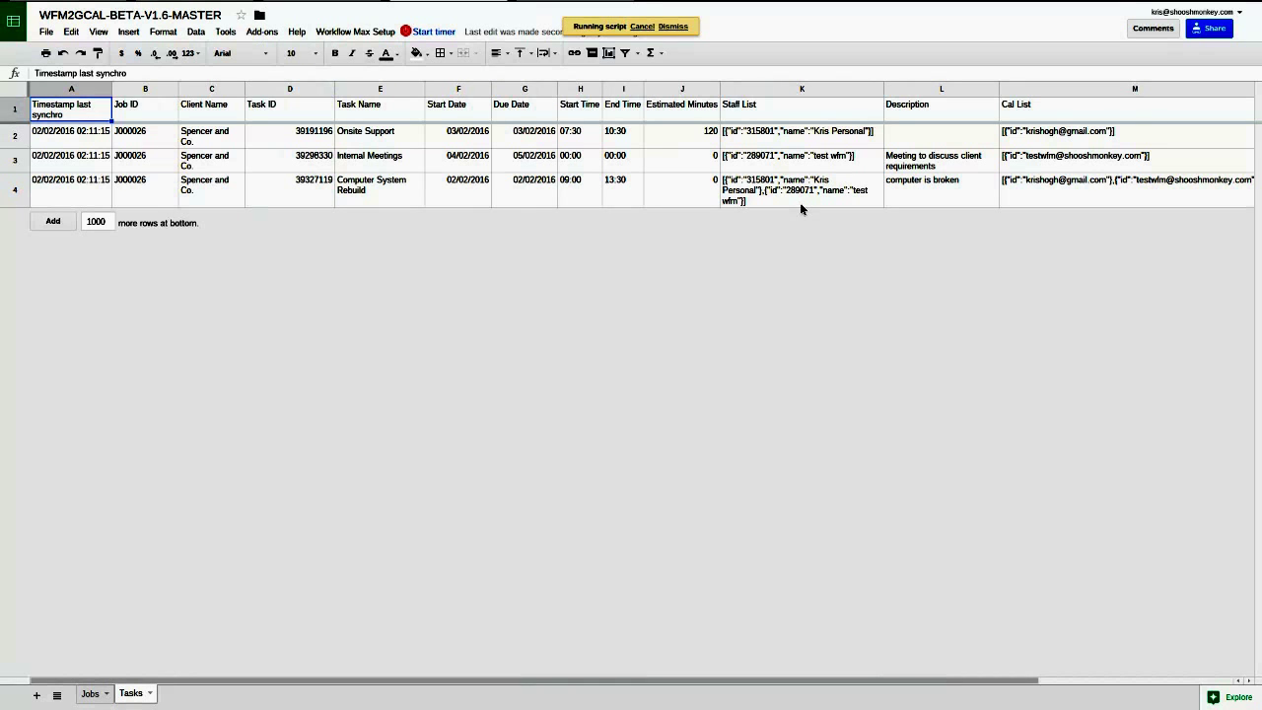
{"action": "left_click", "coordinate": [799, 202]}
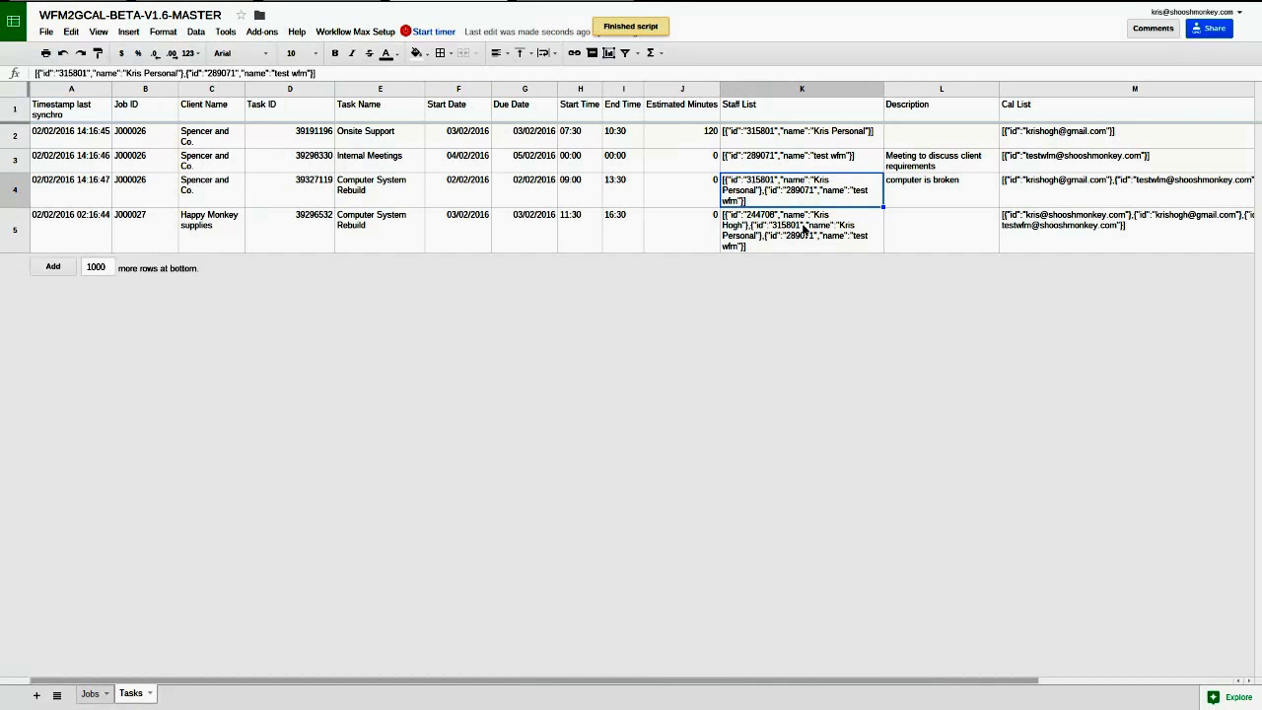
{"action": "left_click", "coordinate": [803, 229]}
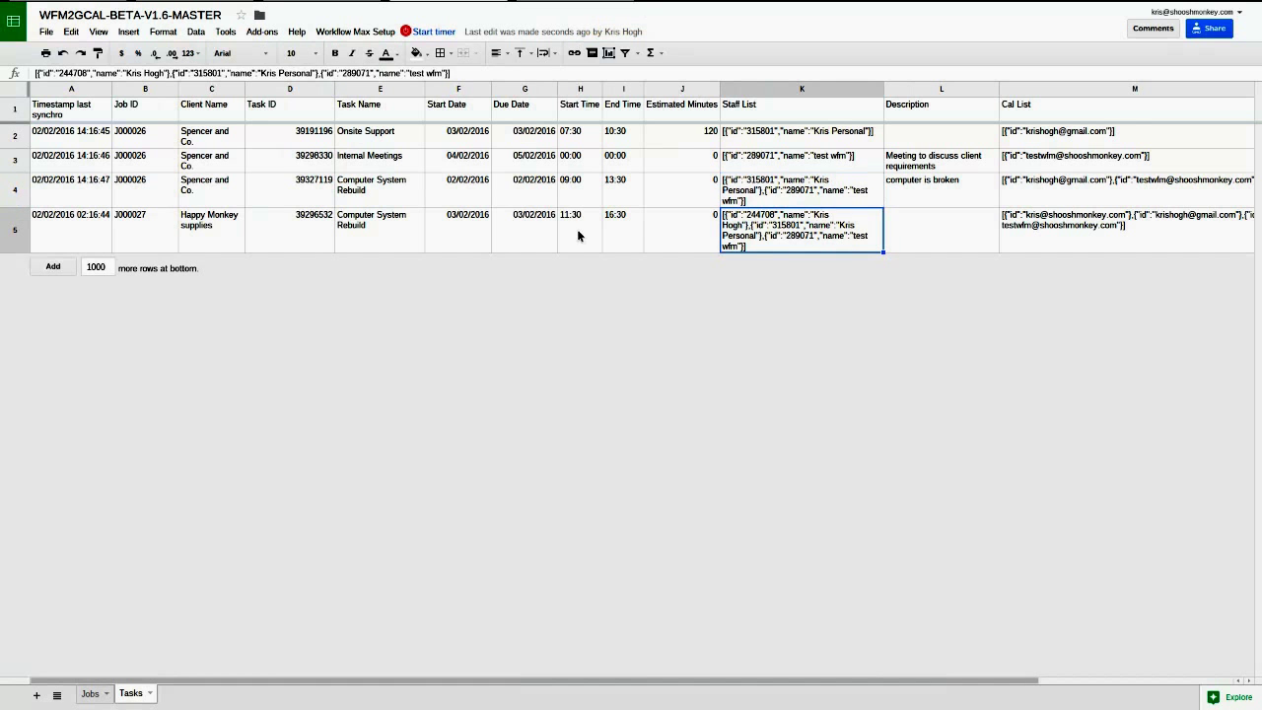
{"action": "left_click", "coordinate": [578, 234]}
{"action": "left_click", "coordinate": [638, 235]}
Step: Switch to Google Calendar and examine the synced Computer System Rebuild appointments on Wednesday 3 February
{"action": "key", "text": "F11"}
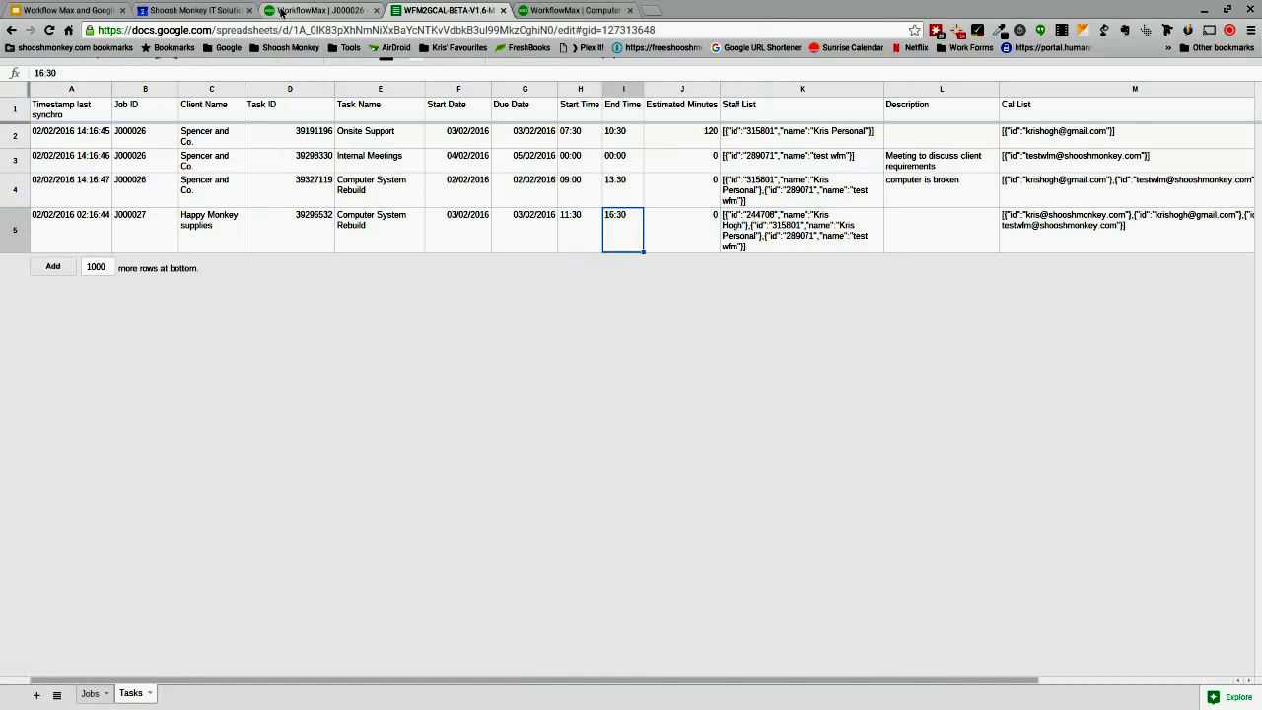
{"action": "left_click", "coordinate": [192, 9]}
{"action": "key", "text": "F11"}
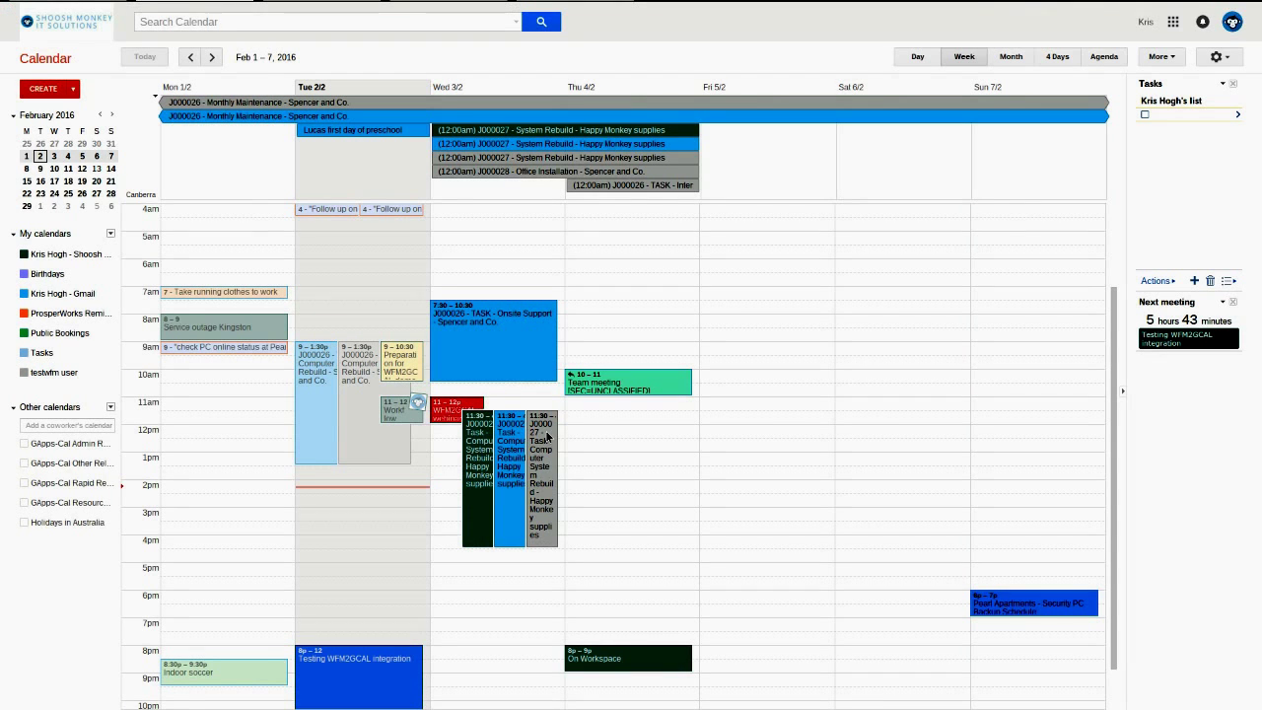
Step: Switch to the presentation and reveal the Tasks slide's point about event titles
{"action": "mouse_move", "coordinate": [526, 3]}
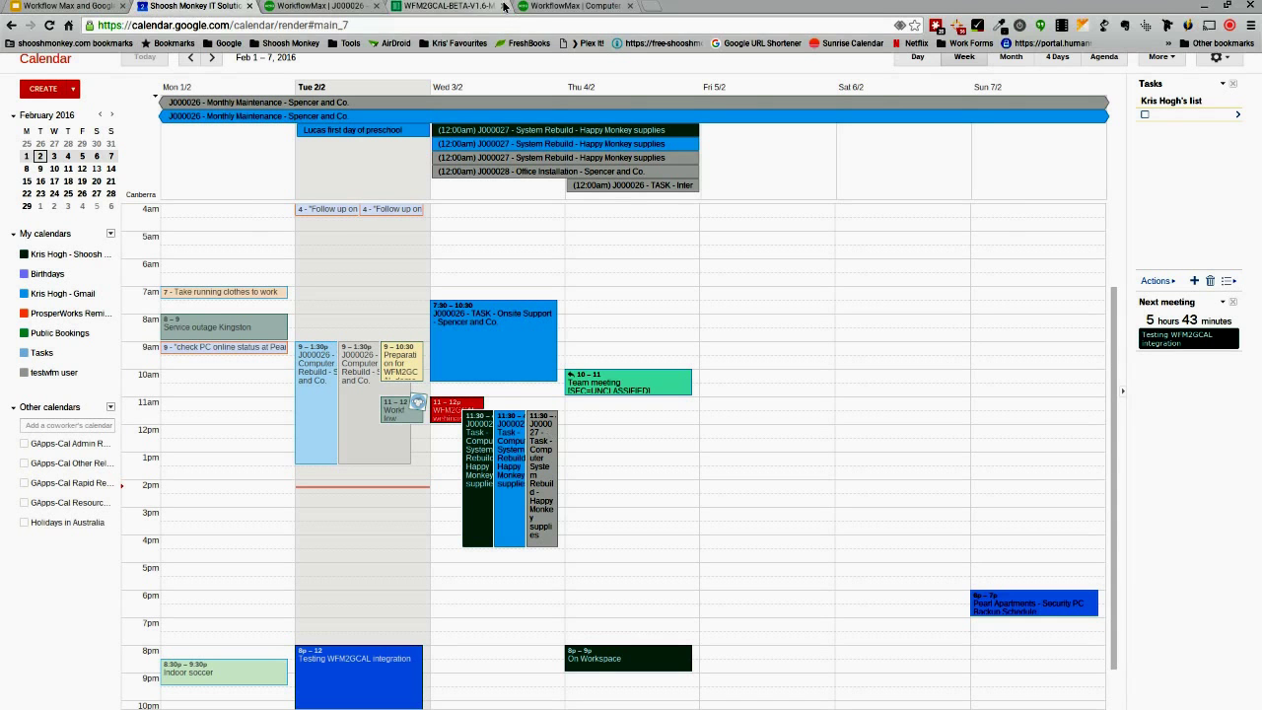
{"action": "left_click", "coordinate": [60, 9]}
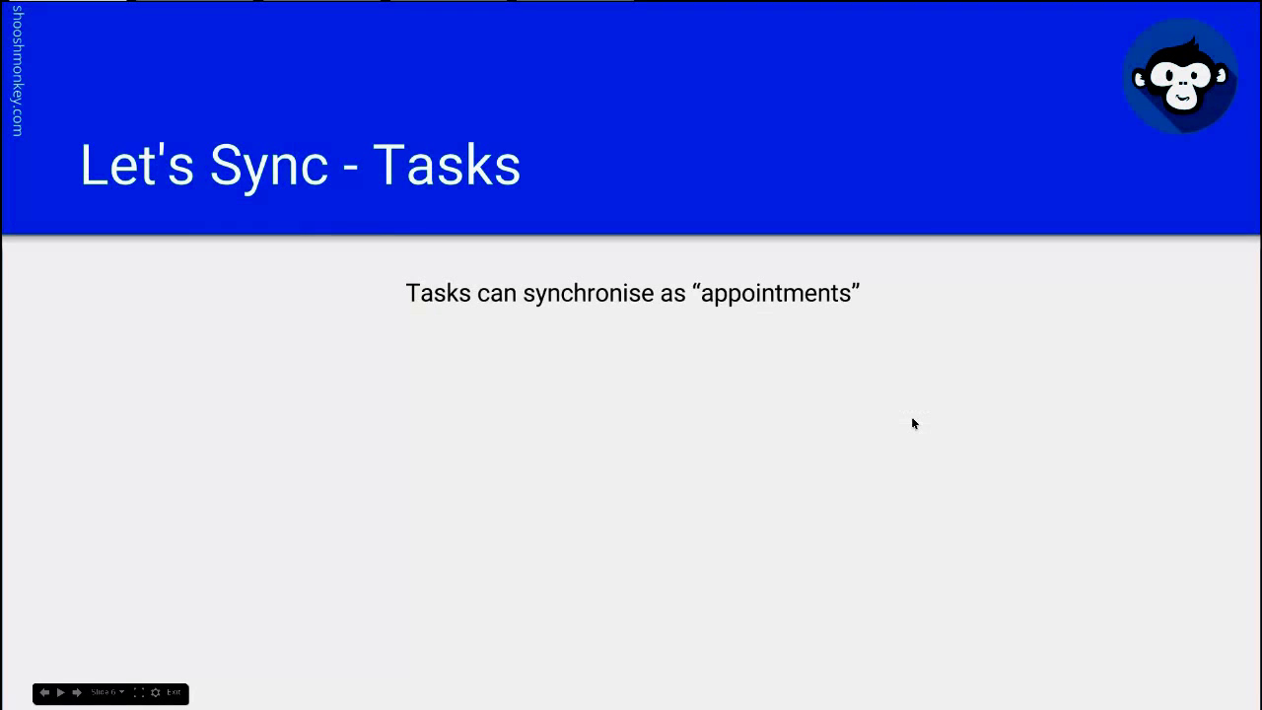
{"action": "left_click", "coordinate": [911, 423]}
Step: Switch to Google Calendar, open the J000027 Computer System Rebuild event on 3 February and examine the parts of its title
{"action": "left_click", "coordinate": [525, 9]}
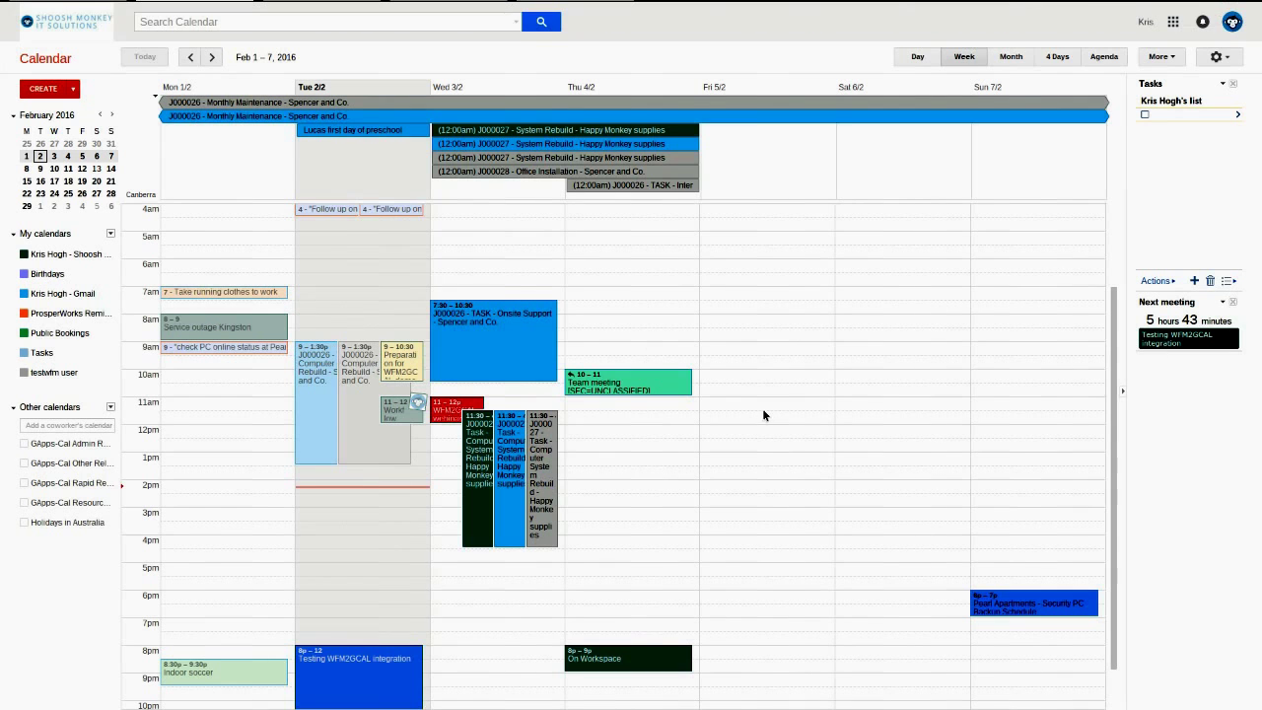
{"action": "left_click", "coordinate": [476, 450]}
{"action": "type", "text": "J000027 -"}
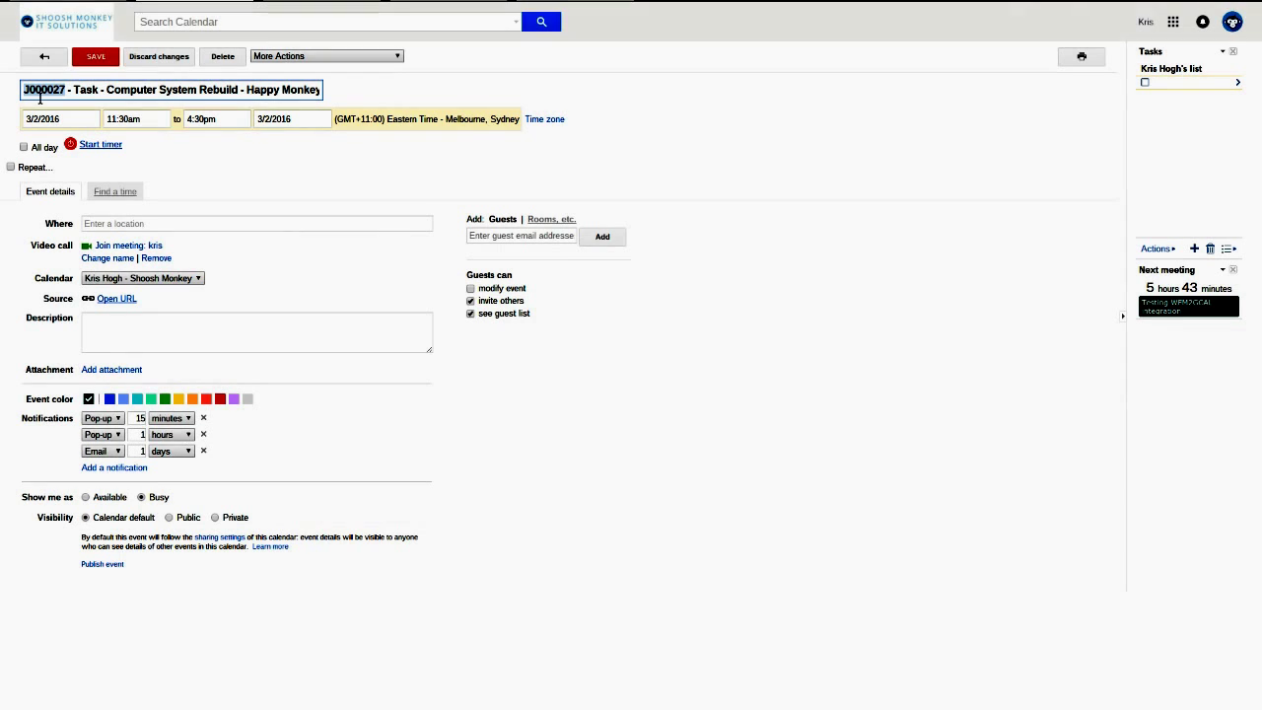
{"action": "double_click", "coordinate": [91, 92]}
{"action": "left_click", "coordinate": [151, 97]}
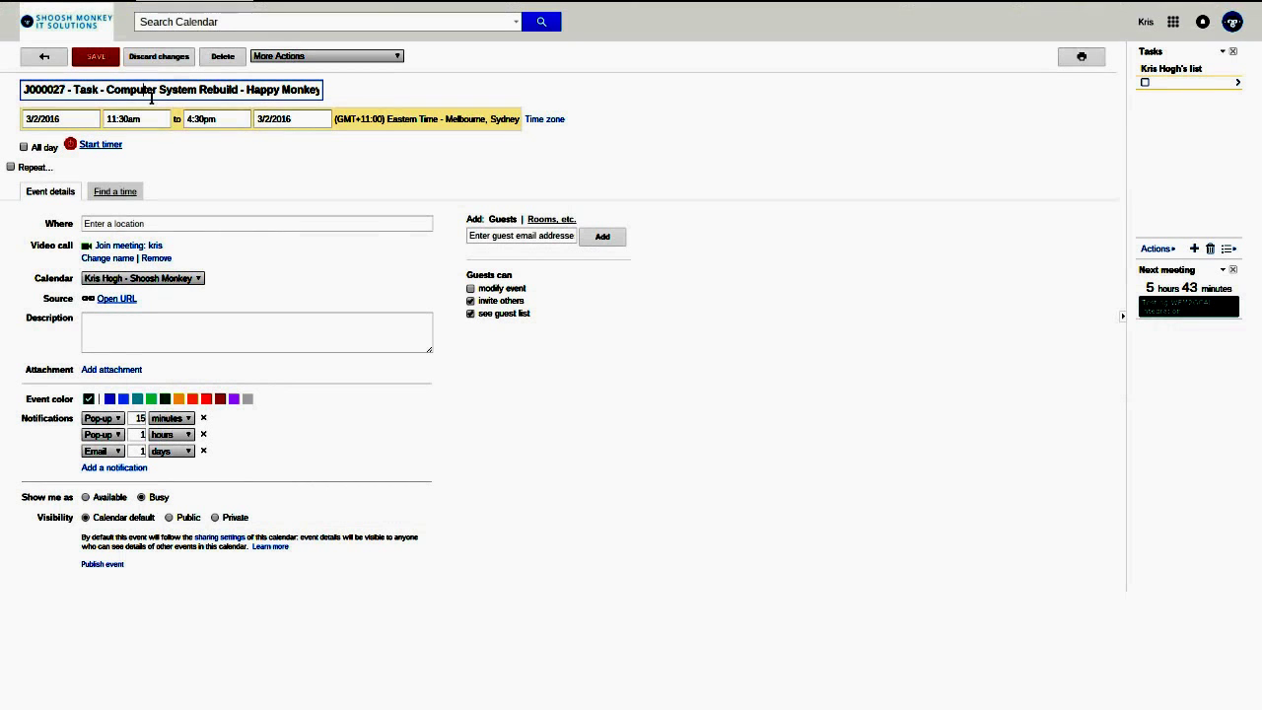
{"action": "left_click", "coordinate": [258, 96]}
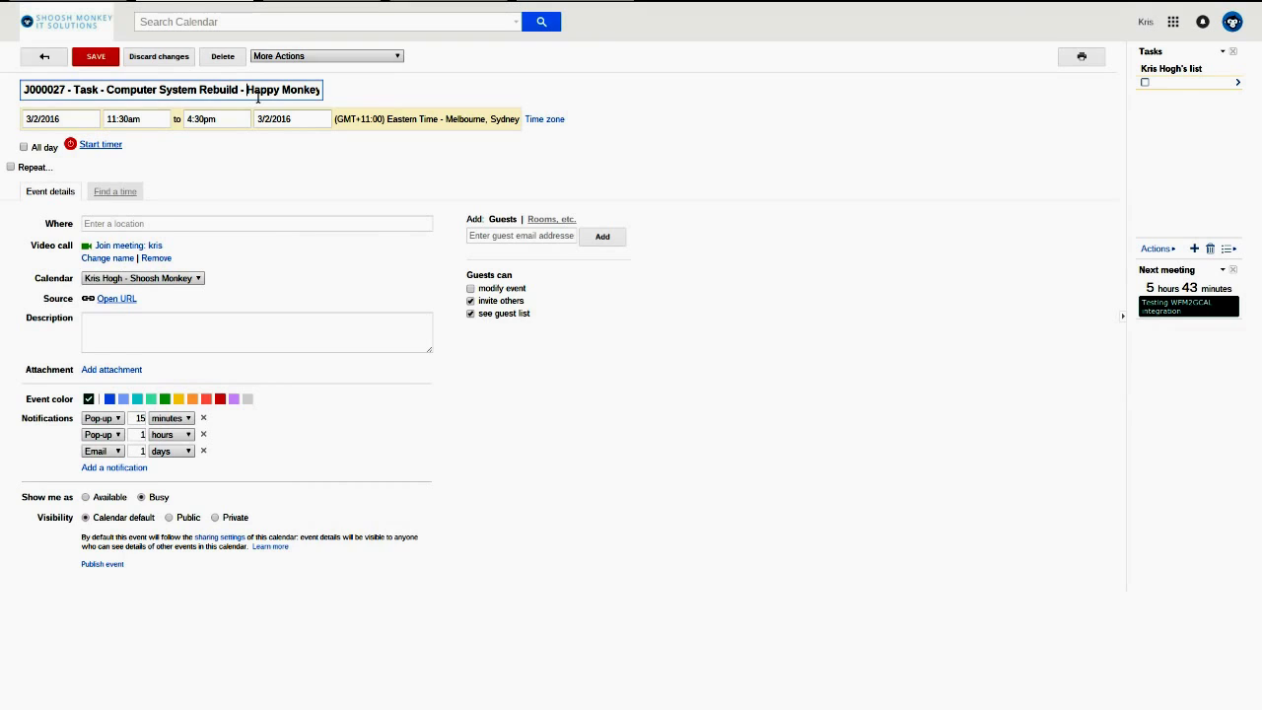
{"action": "key", "text": "Return"}
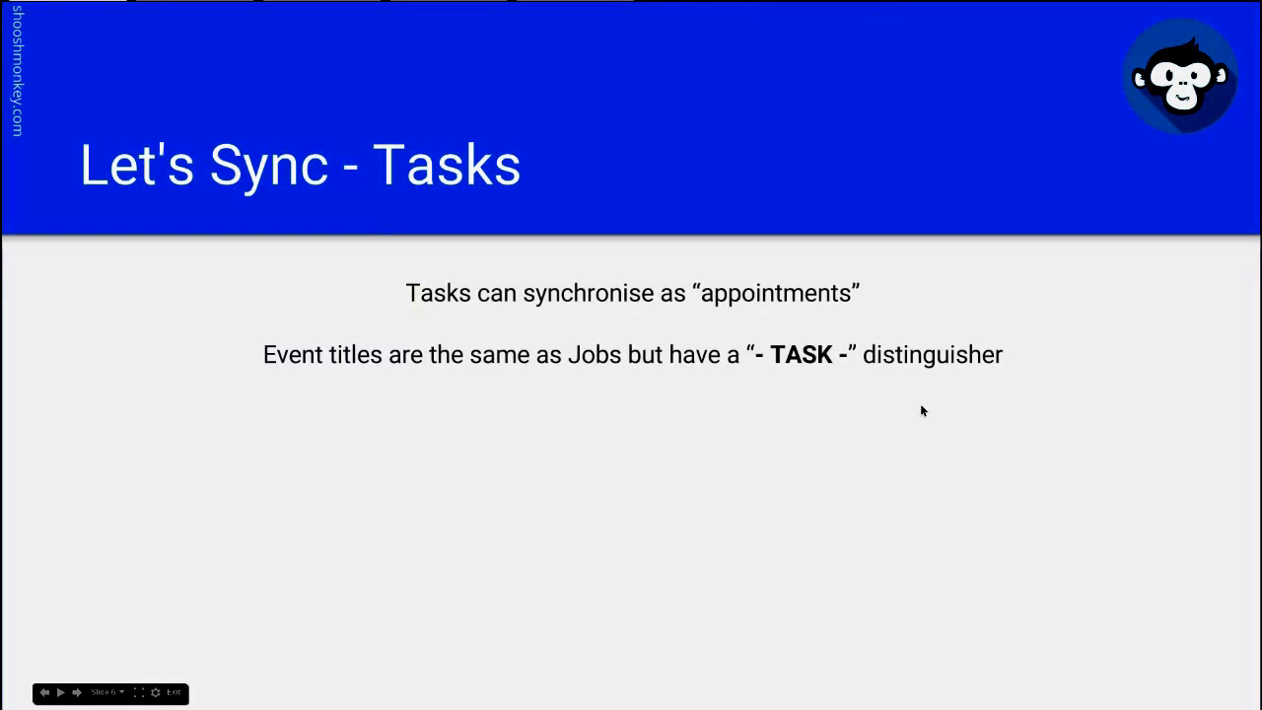
Step: Reveal the Tasks slide's points about the secret WFM tag and the link to the WFM source
{"action": "left_click", "coordinate": [922, 410]}
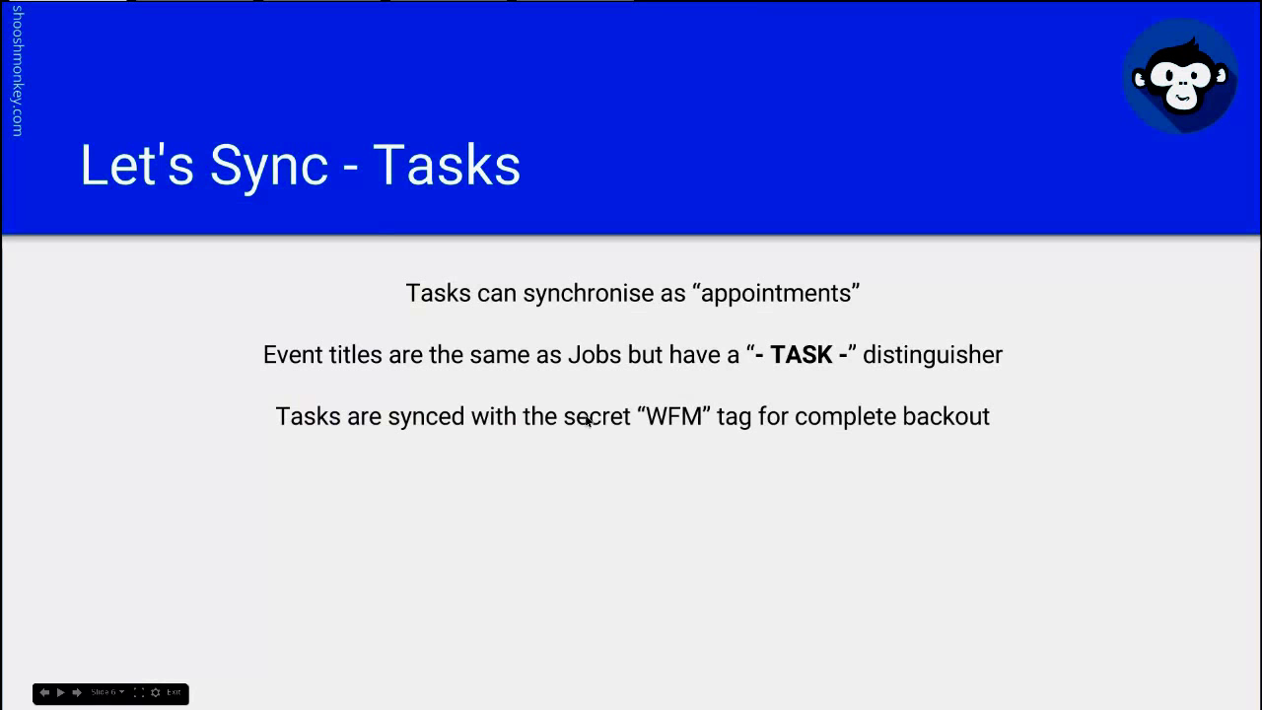
{"action": "left_click", "coordinate": [1239, 419]}
Step: Switch to Google Calendar, open the J000027 Computer System Rebuild event and follow its source URL to the task in WorkflowMax
{"action": "key", "text": "Escape"}
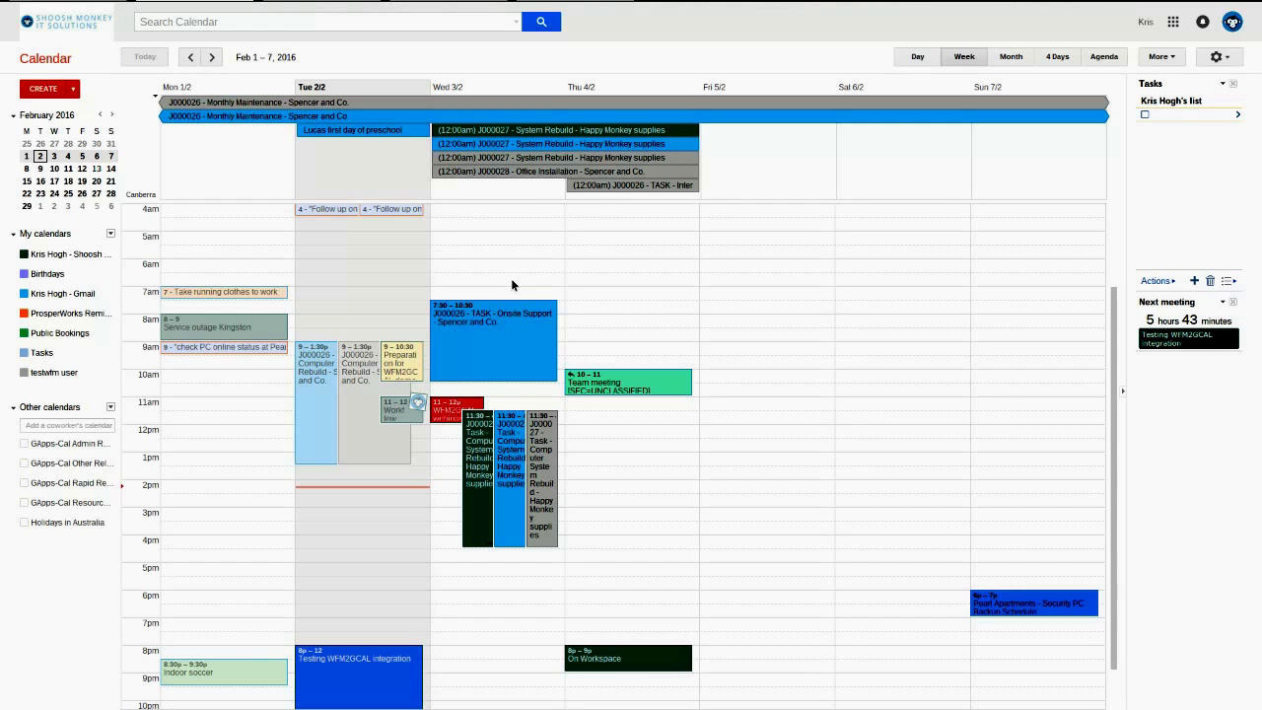
{"action": "left_click", "coordinate": [487, 454]}
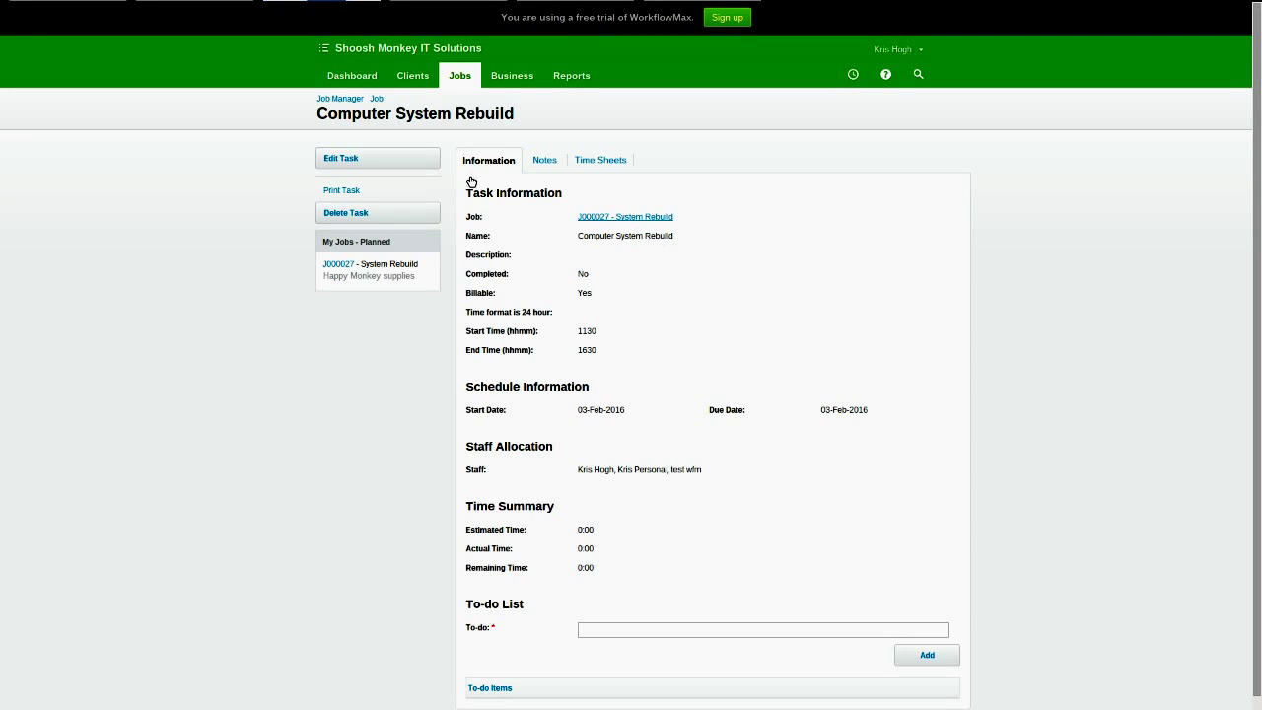
{"action": "key", "text": "F11"}
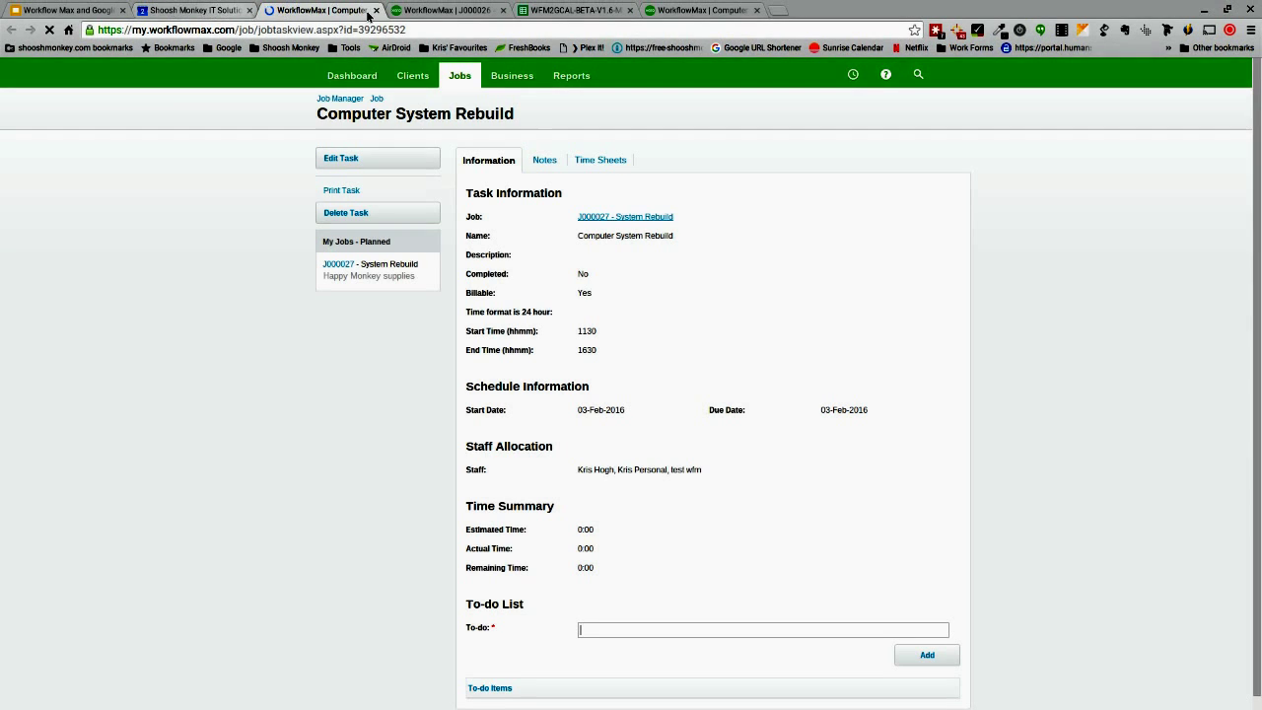
Step: Return to the presentation and reveal the Tasks slide's point about syncing as a busy event
{"action": "left_click", "coordinate": [118, 9]}
{"action": "key", "text": "F11"}
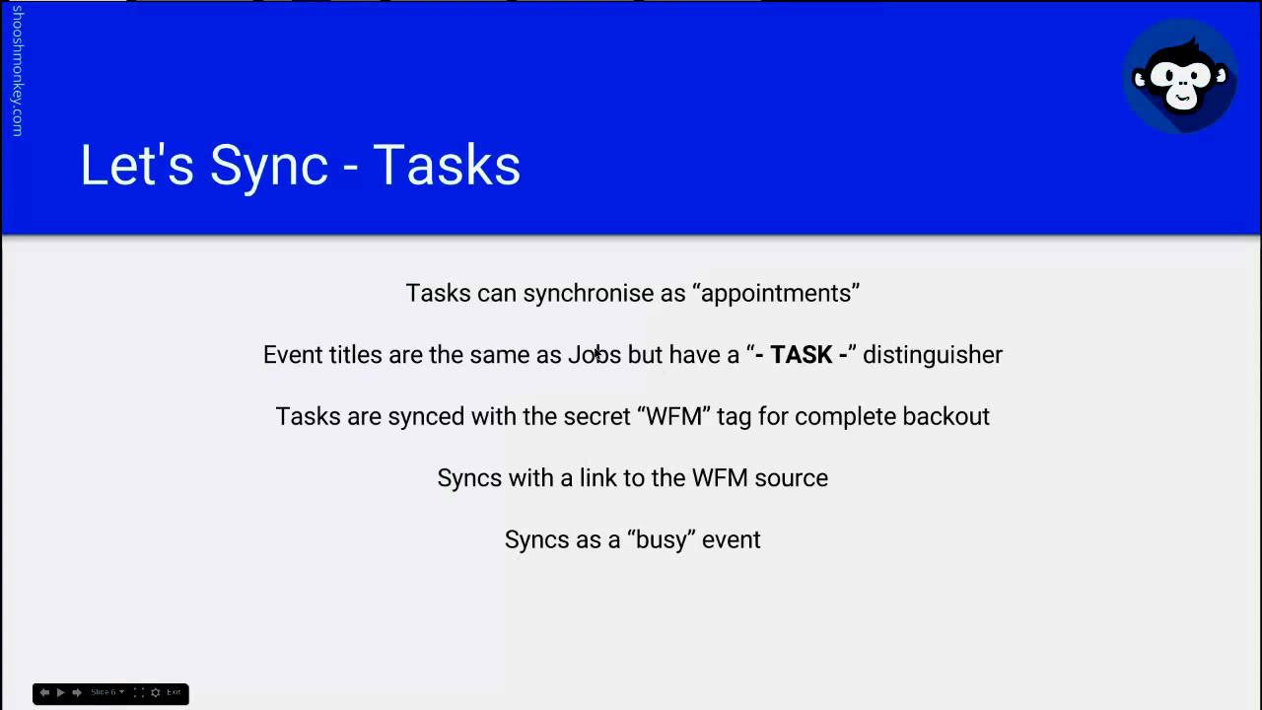
Step: Switch to the Computer System Rebuild event in Google Calendar and check its availability setting
{"action": "mouse_move", "coordinate": [380, 4]}
{"action": "mouse_move", "coordinate": [340, 8]}
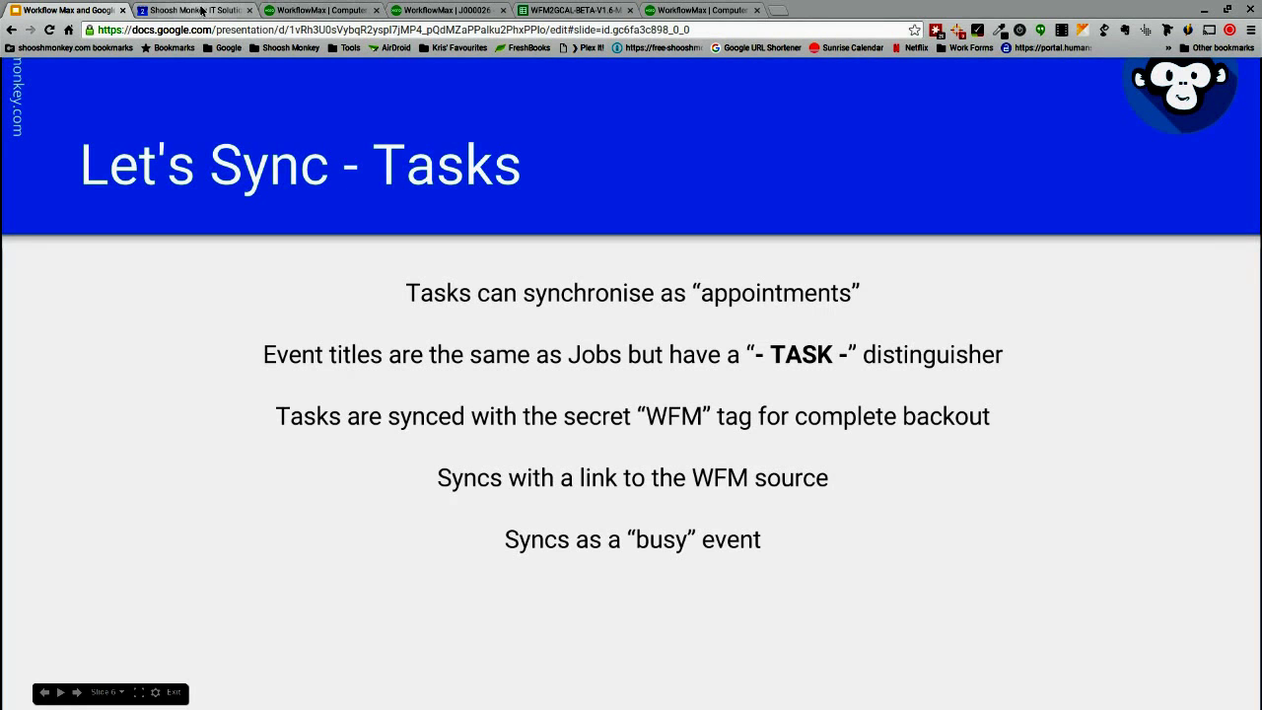
{"action": "left_click", "coordinate": [201, 9]}
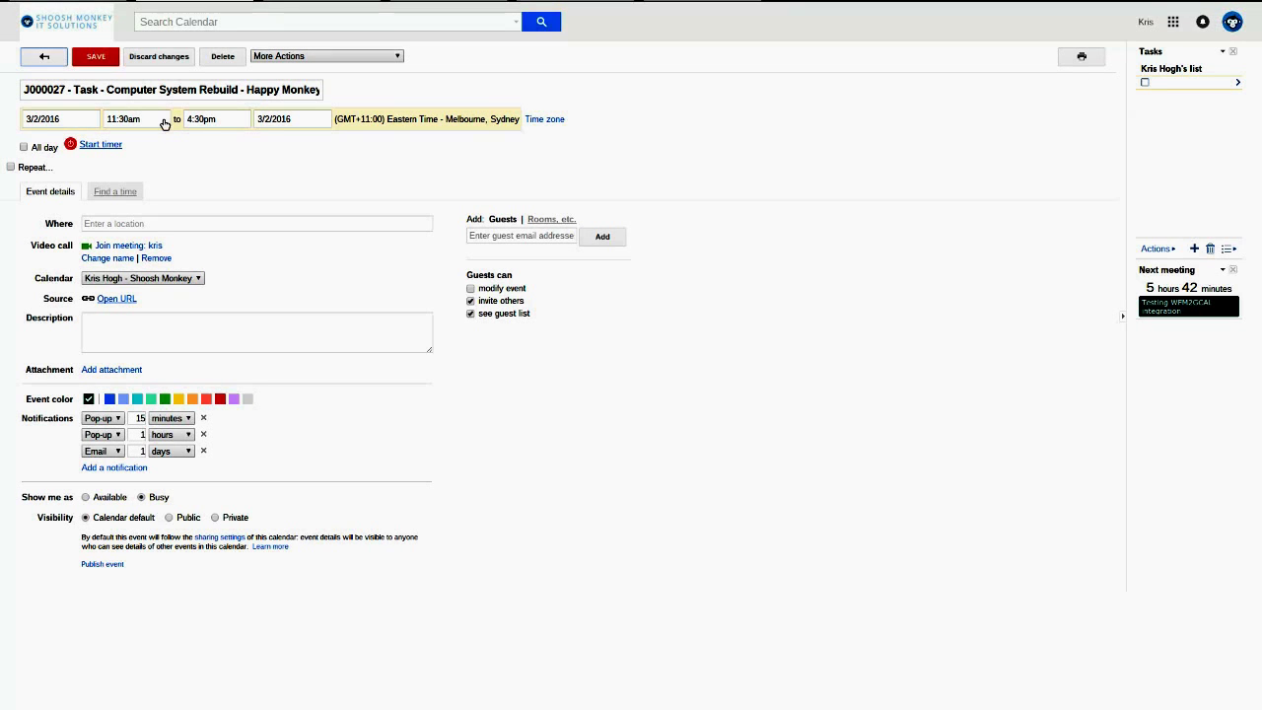
{"action": "key", "text": "u"}
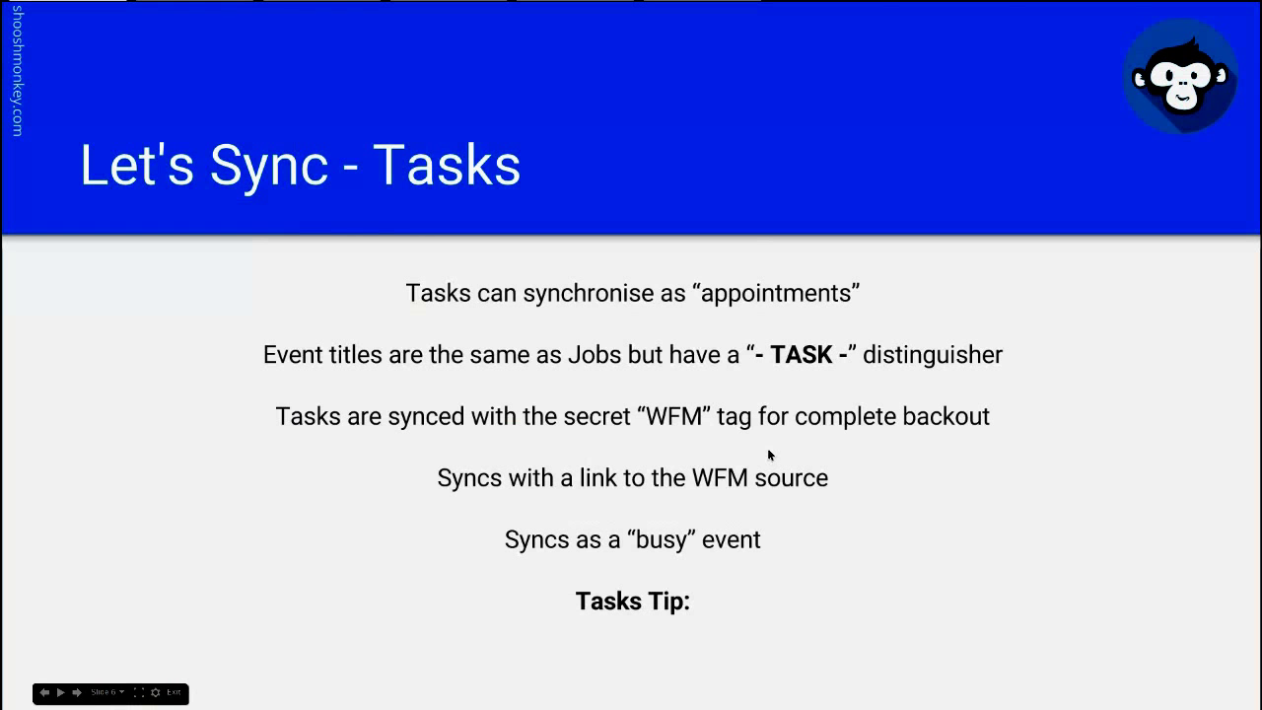
Step: Reveal the slide's Tasks Tip, switch to the Computer System Rebuild task in WorkflowMax, deselect Scheduled Task? and save it
{"action": "left_click", "coordinate": [769, 454]}
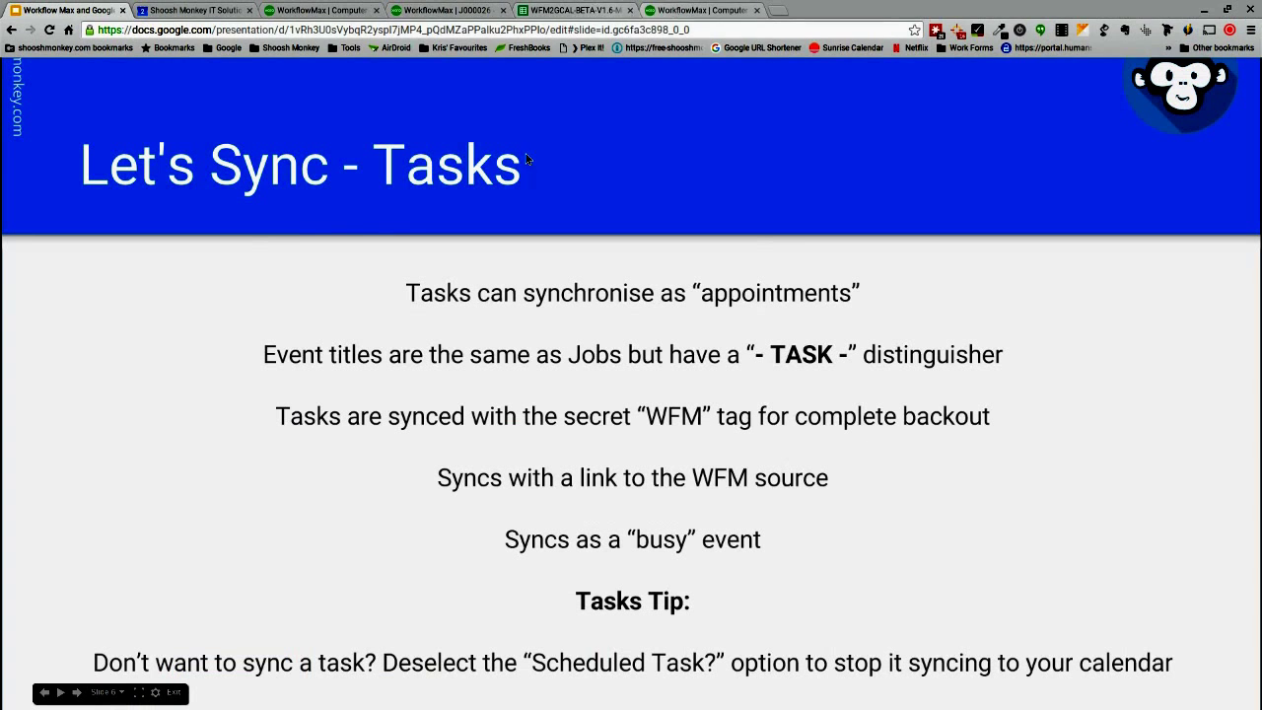
{"action": "left_click", "coordinate": [701, 8]}
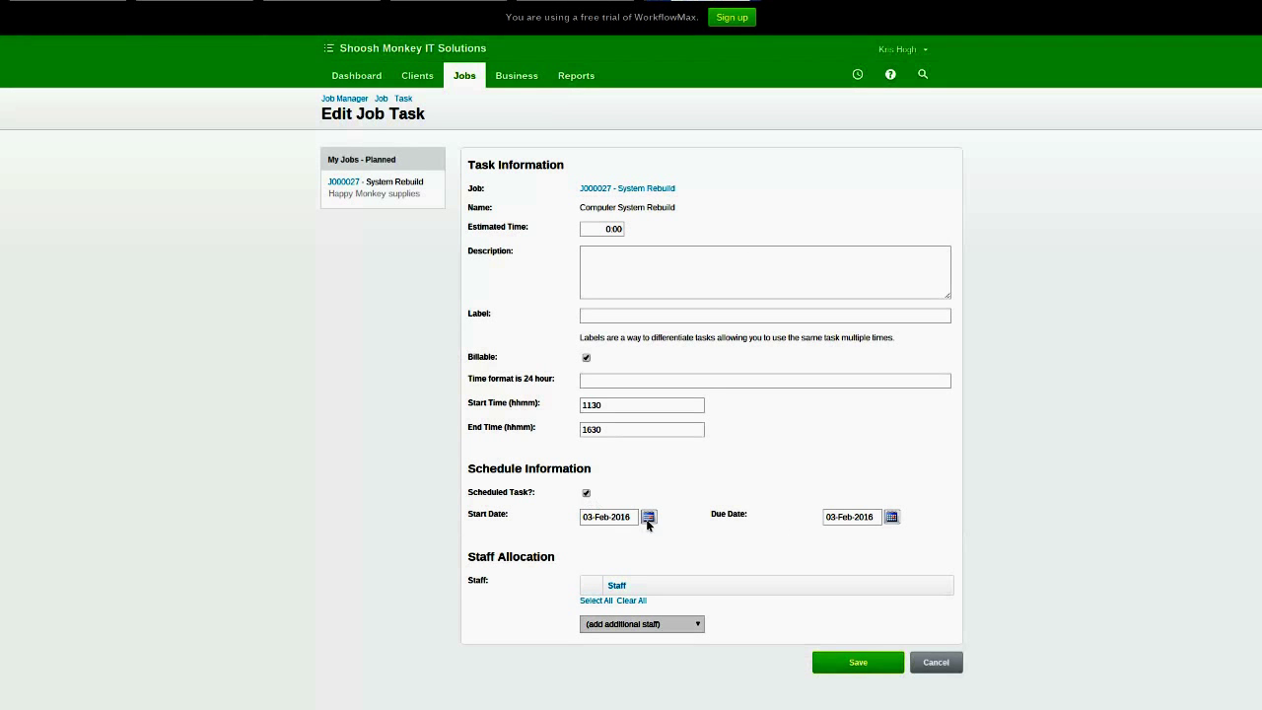
{"action": "left_click", "coordinate": [581, 494]}
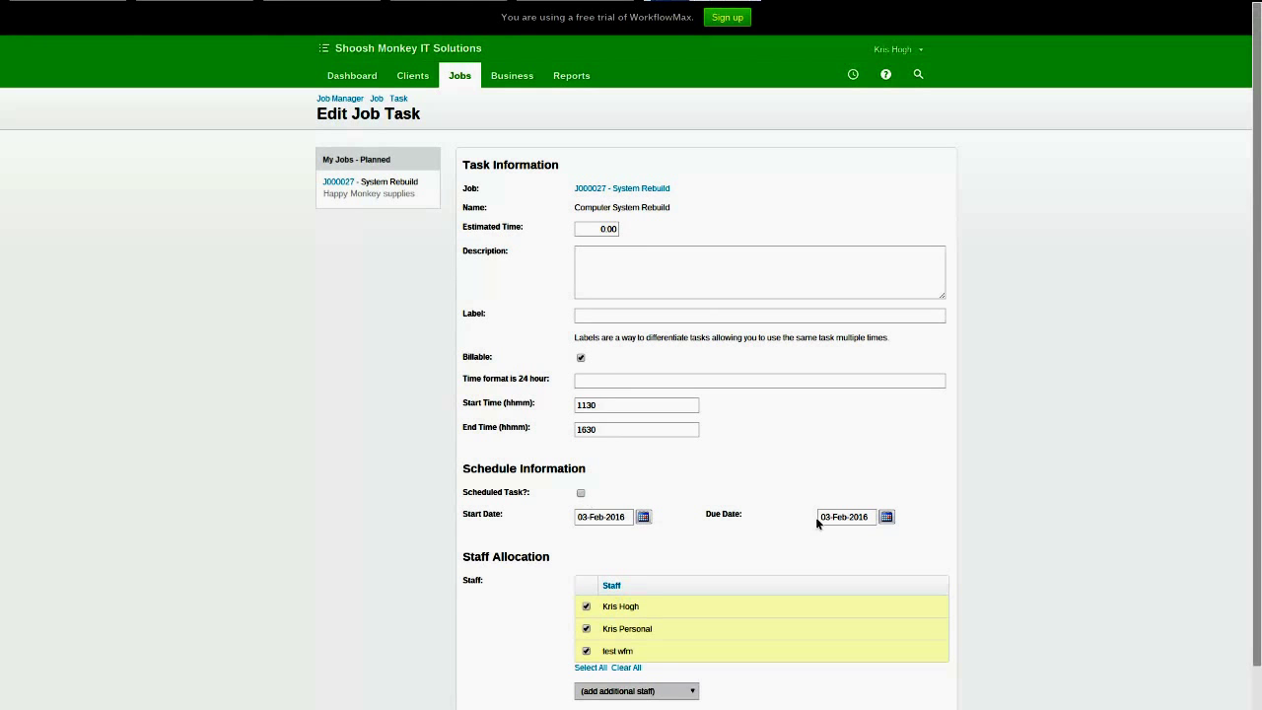
{"action": "scroll", "coordinate": [815, 516], "scroll_direction": "down", "scroll_amount": 1}
{"action": "left_click", "coordinate": [854, 684]}
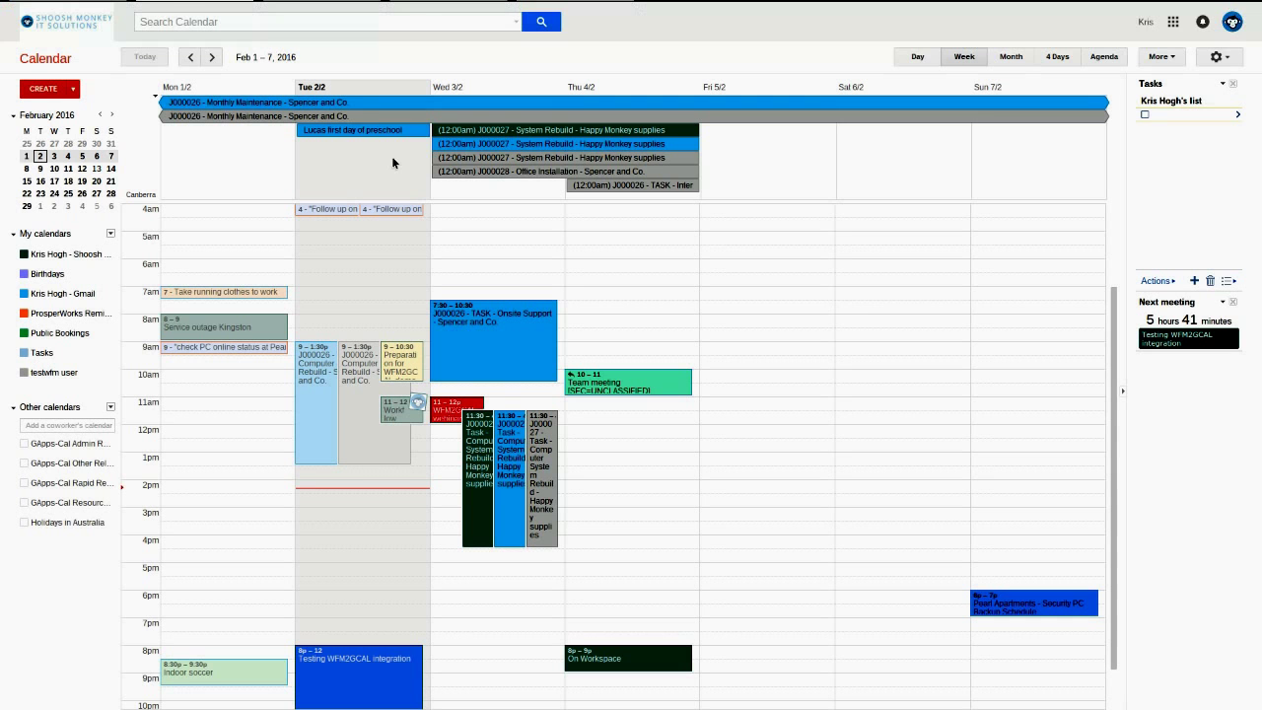
Step: Refresh Google Calendar and check Wednesday 3 February for the J000027 Computer System Rebuild appointments
{"action": "key", "text": "F11"}
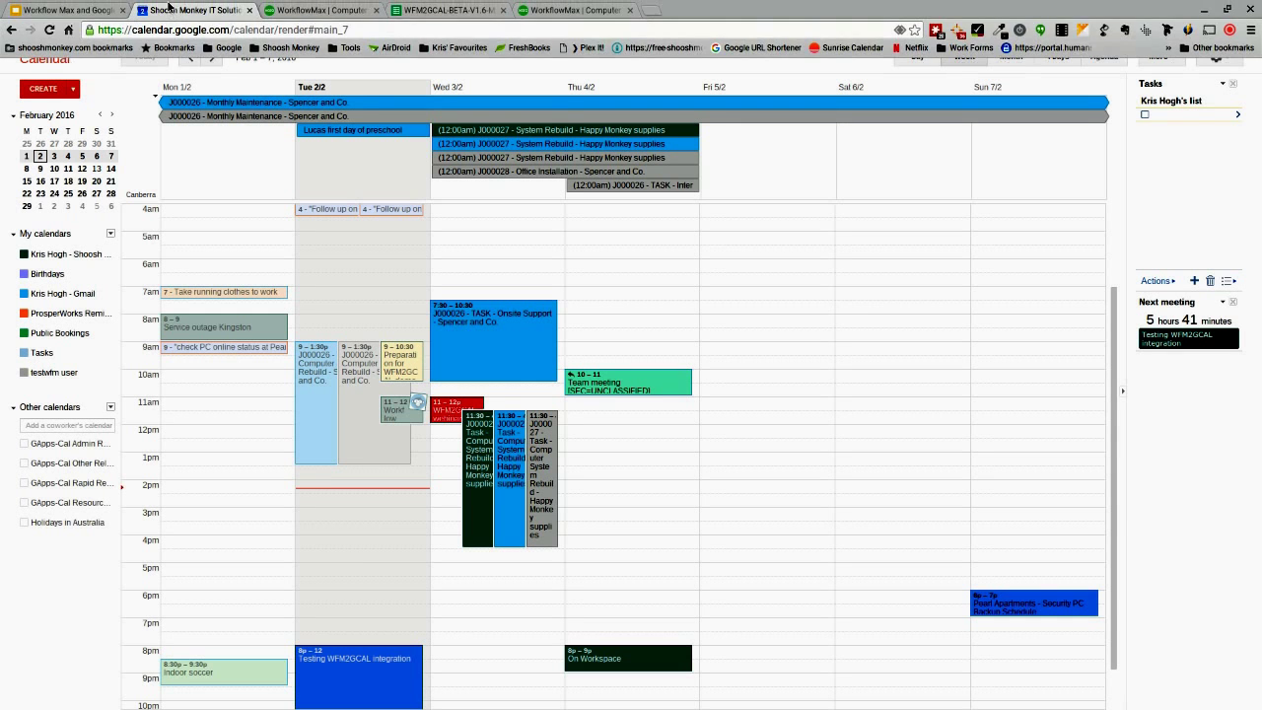
{"action": "key", "text": "F11"}
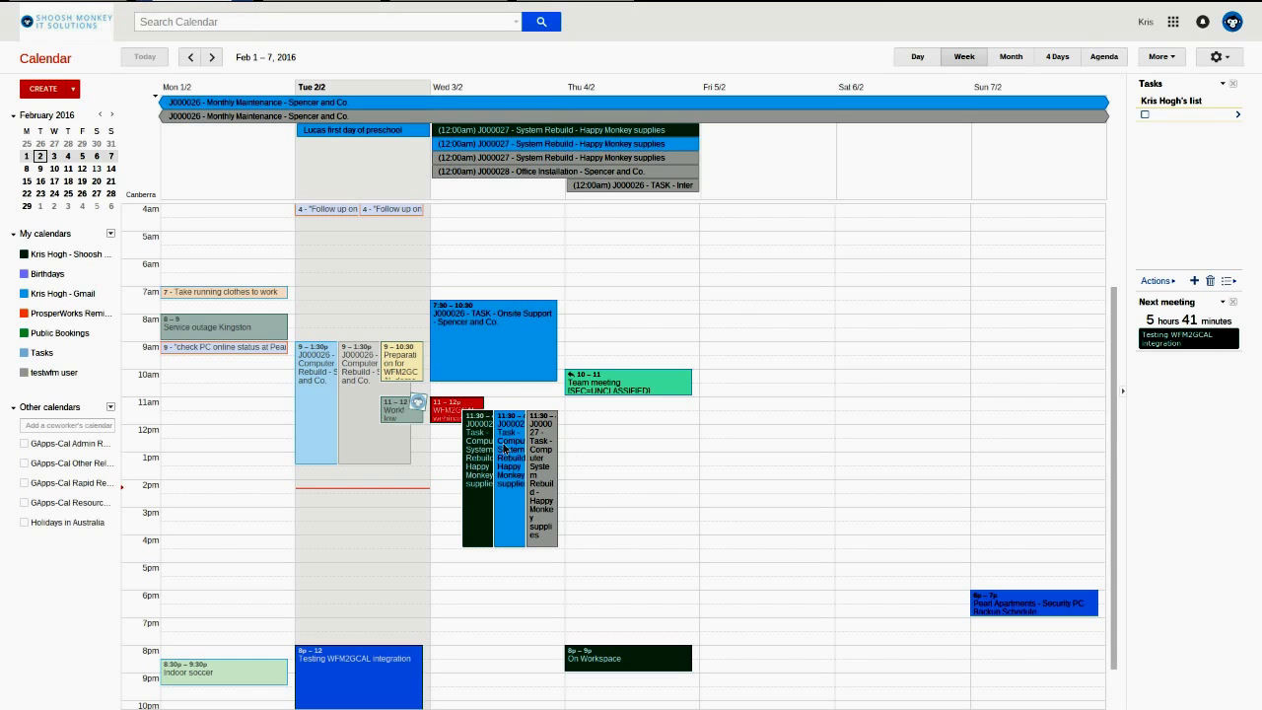
{"action": "key", "text": "F5"}
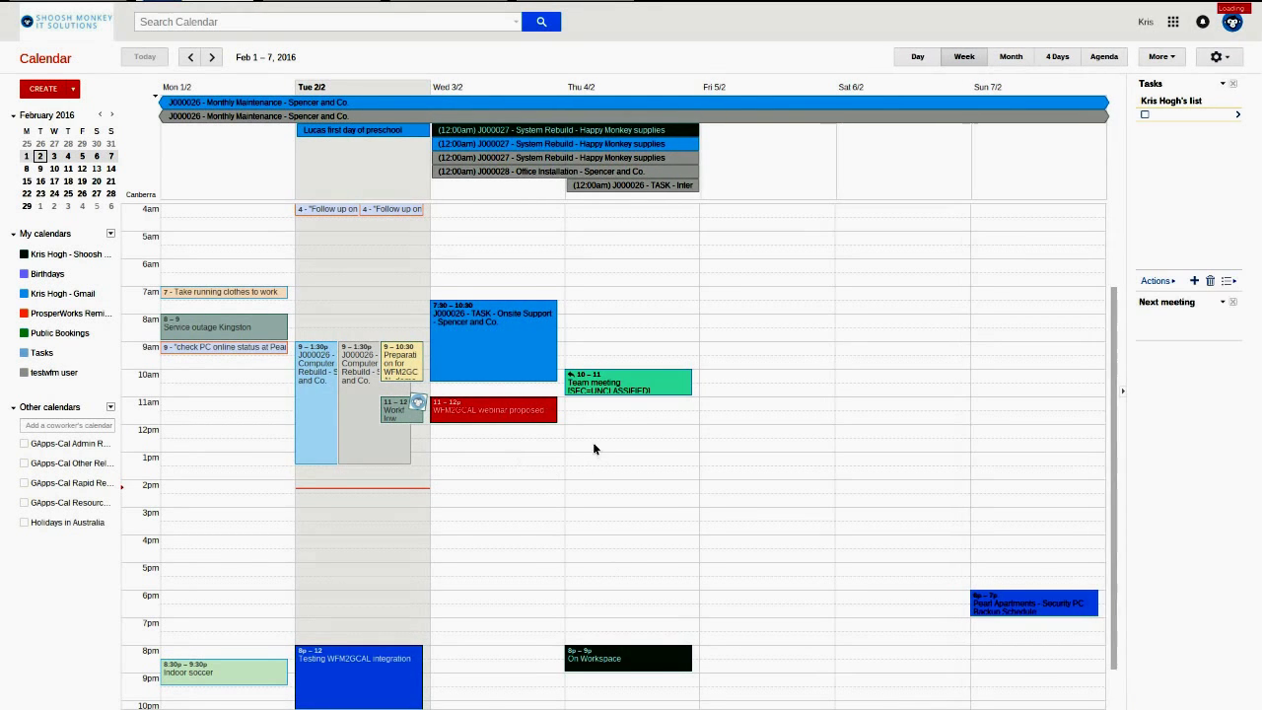
Step: Switch to the presentation and advance from the Tasks slide to the "Enhance Workflow Max now!" slide
{"action": "key", "text": "F11"}
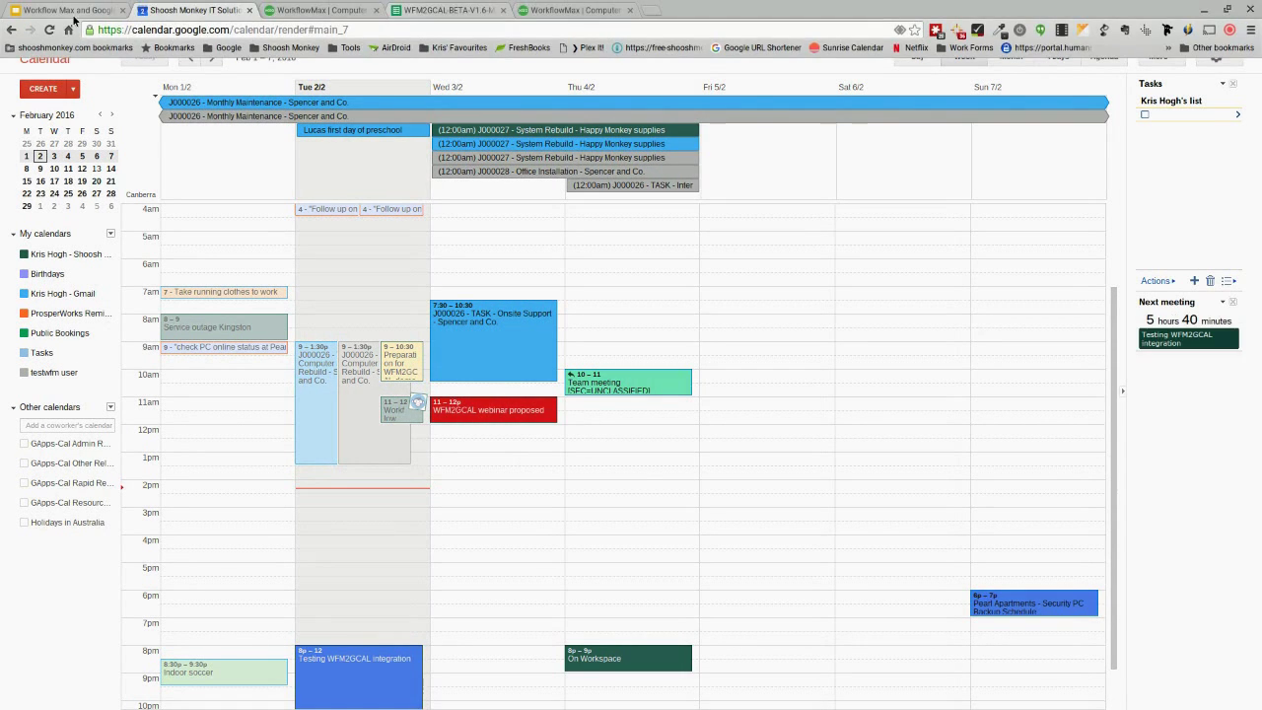
{"action": "left_click", "coordinate": [60, 9]}
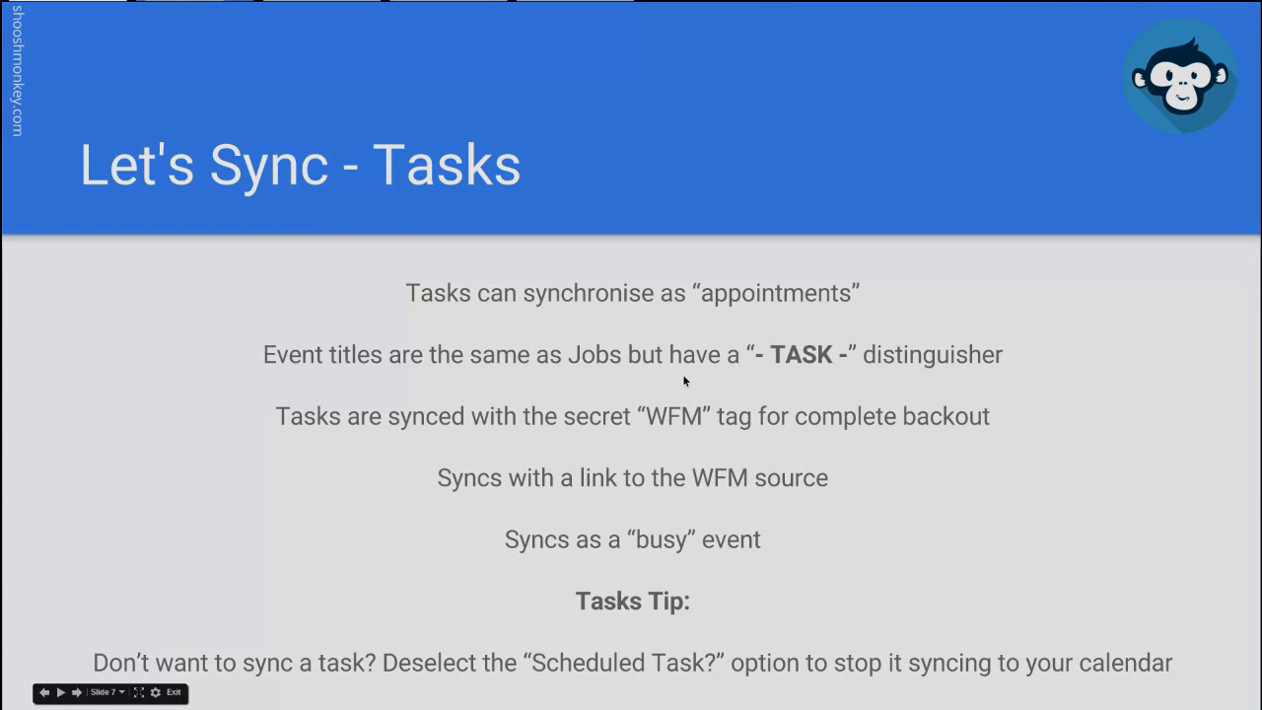
{"action": "left_click", "coordinate": [679, 375]}
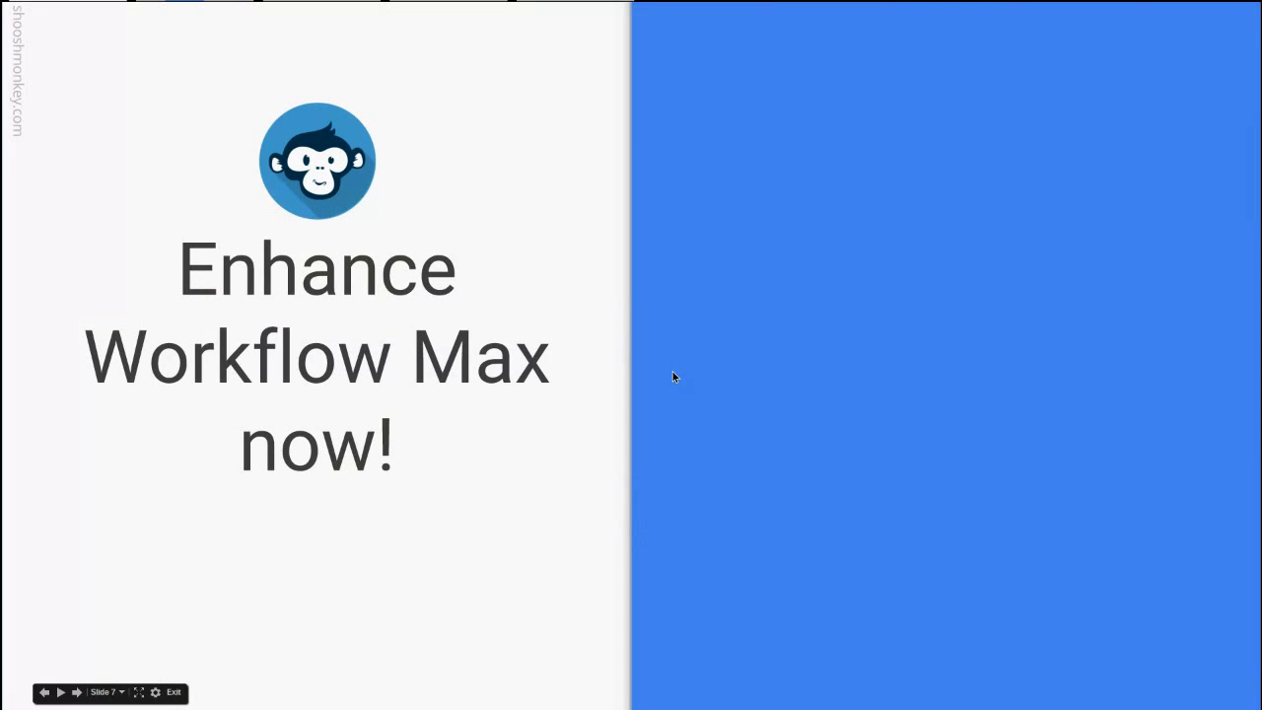